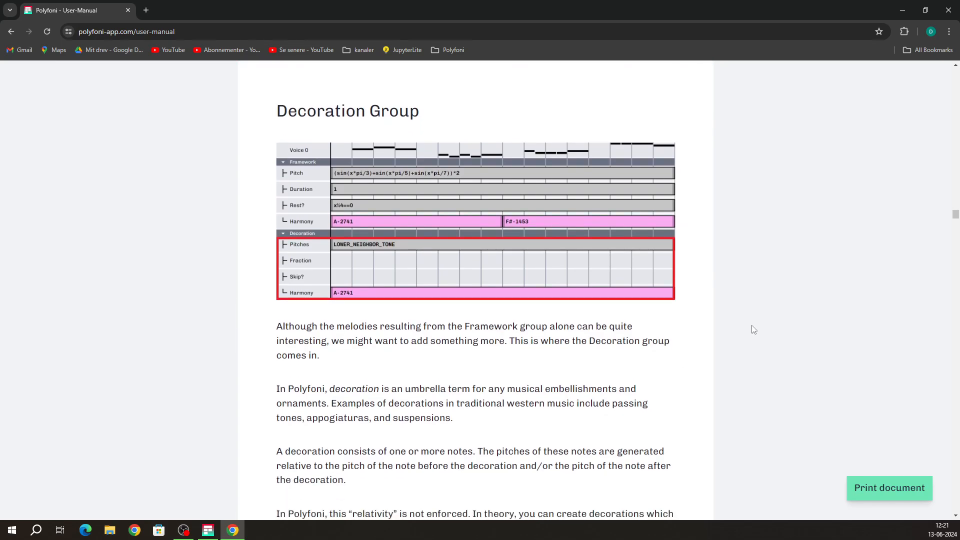
Read the Decoration Group and Pitches Track sections of the user manual.
{"action": "scroll", "coordinate": [754, 329], "scroll_direction": "down", "scroll_amount": 9}
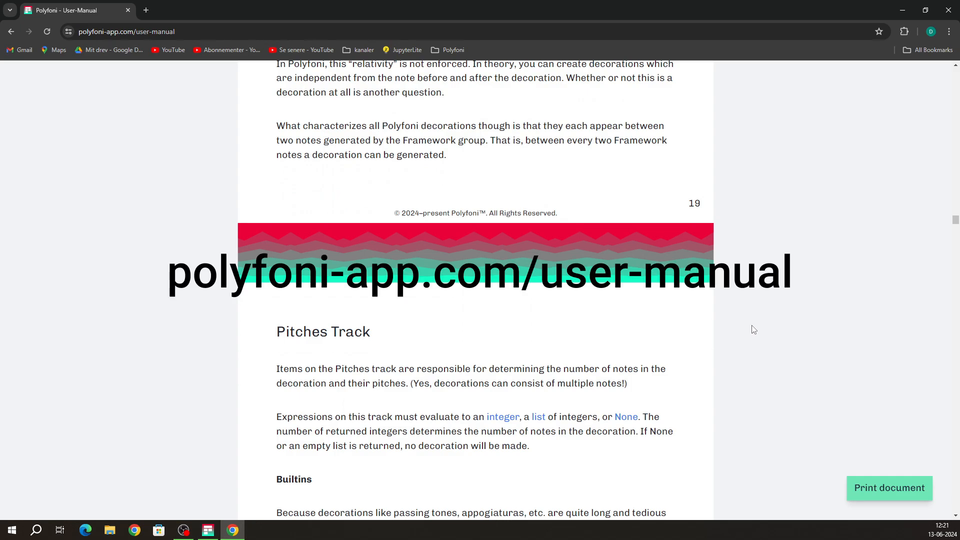
{"action": "scroll", "coordinate": [753, 329], "scroll_direction": "down", "scroll_amount": 12}
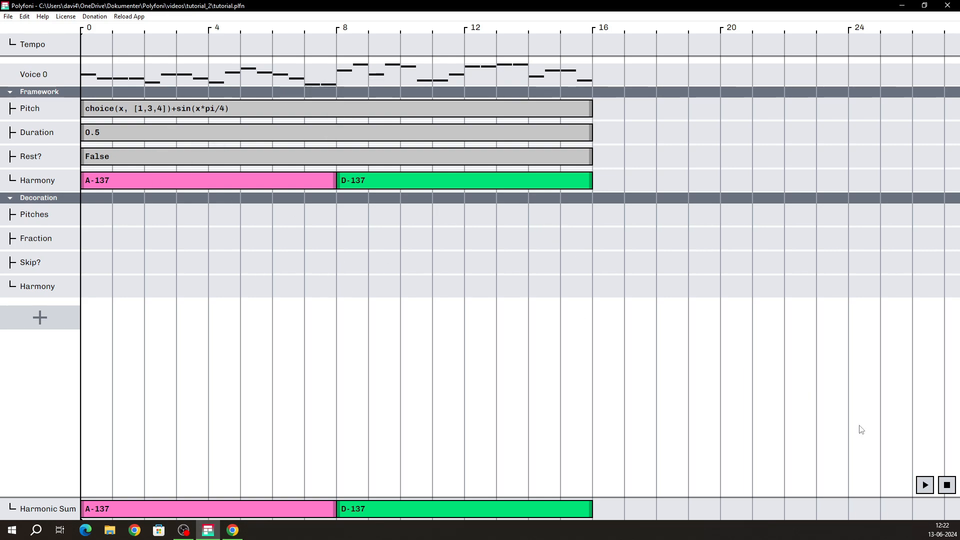
Play back Voice 0's undecorated melody, stop it, and leave the playhead at beat 0.
{"action": "left_click", "coordinate": [926, 484]}
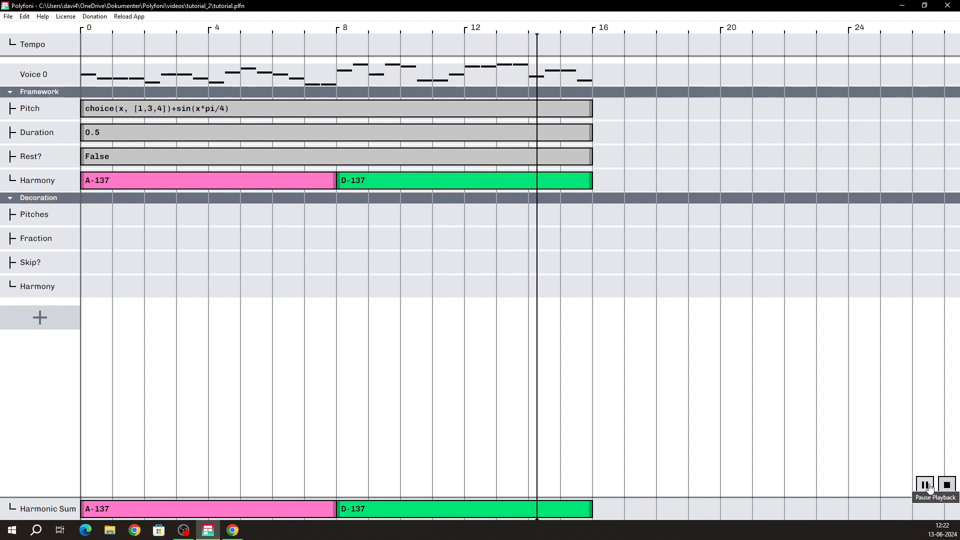
{"action": "left_click", "coordinate": [944, 486]}
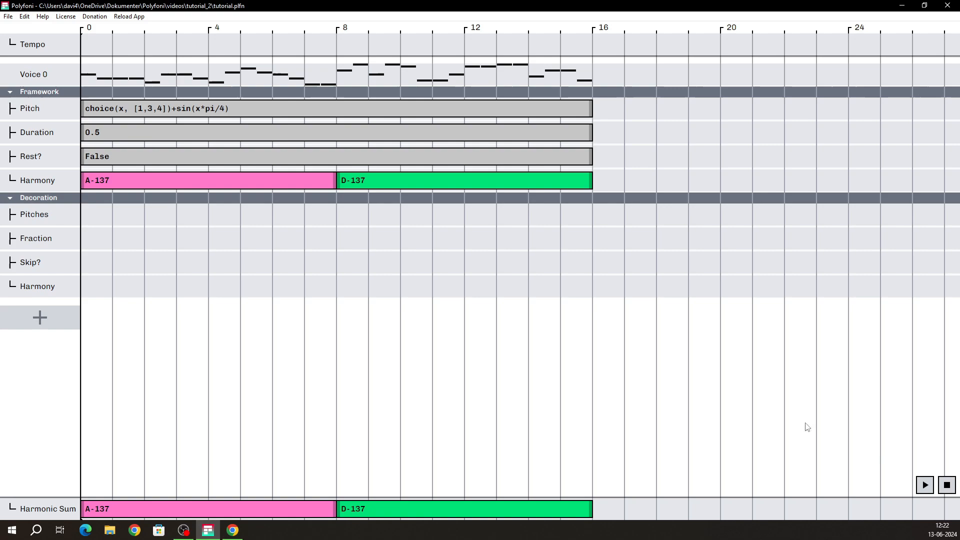
{"action": "left_click", "coordinate": [229, 221]}
{"action": "mouse_move", "coordinate": [95, 215]}
{"action": "left_mouse_down"}
{"action": "mouse_move", "coordinate": [149, 270]}
{"action": "mouse_move", "coordinate": [579, 261]}
{"action": "mouse_move", "coordinate": [572, 292]}
{"action": "mouse_move", "coordinate": [101, 218]}
{"action": "left_mouse_up"}
{"action": "left_click", "coordinate": [574, 295]}
{"action": "left_click", "coordinate": [101, 218]}
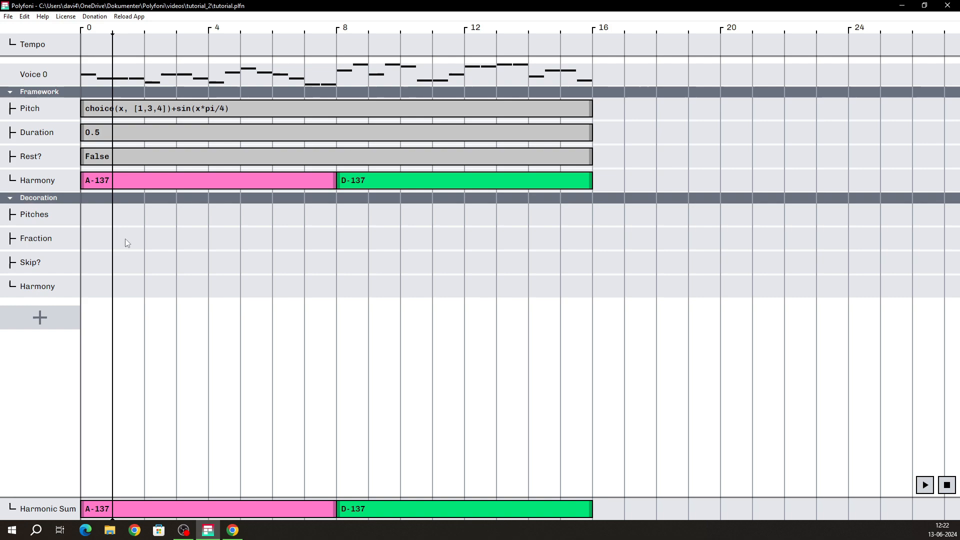
{"action": "left_click", "coordinate": [89, 226]}
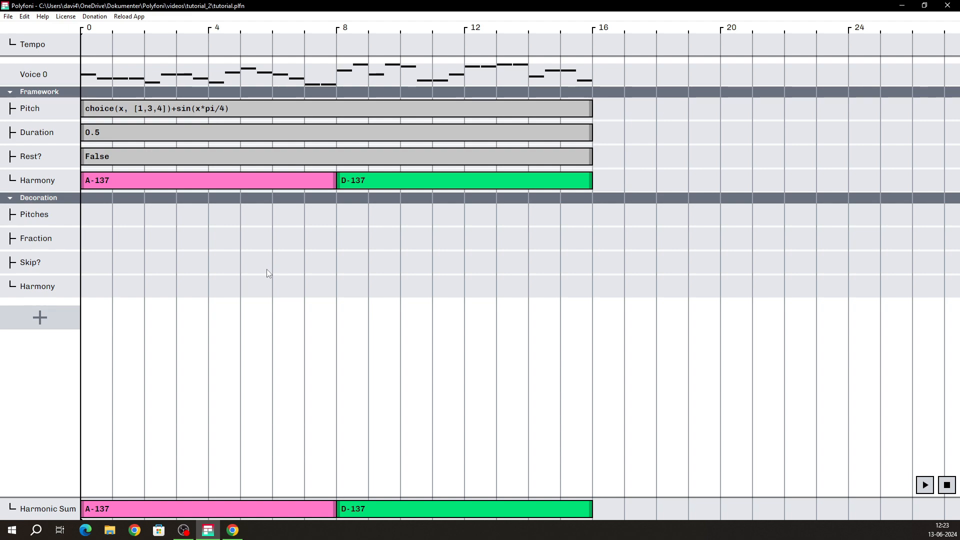
Inspect the notes in Voice 0 and the pitches of both Framework Harmony items, leaving the playhead at beat 0.
{"action": "mouse_move", "coordinate": [161, 79]}
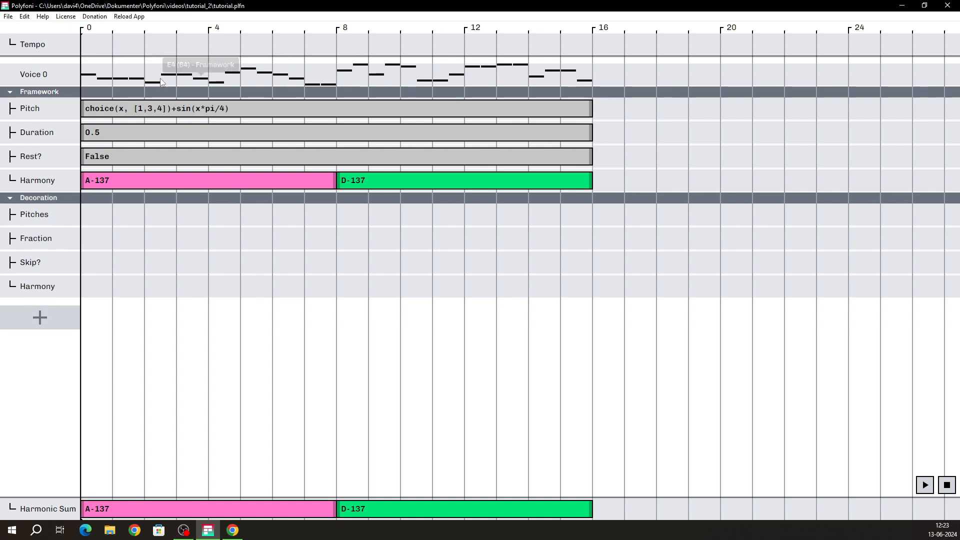
{"action": "mouse_move", "coordinate": [122, 70]}
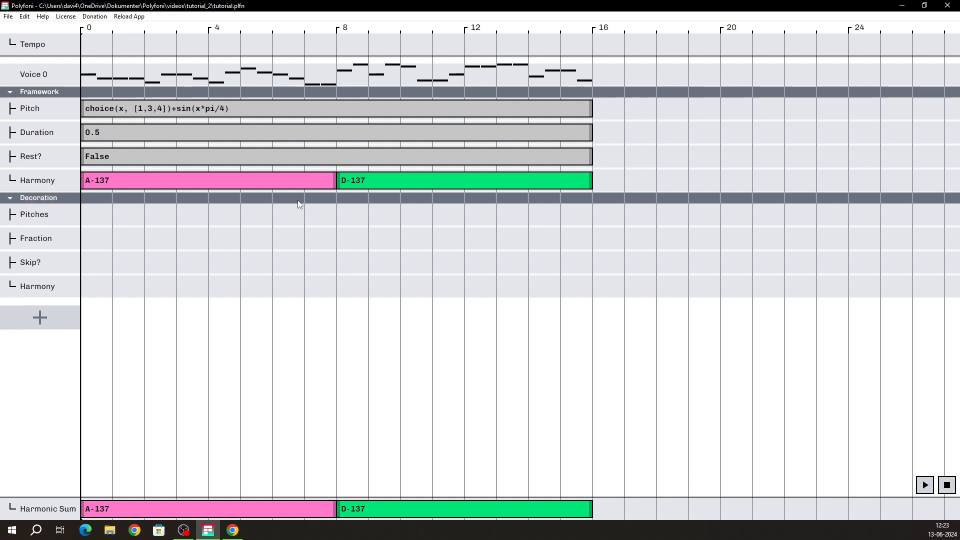
{"action": "mouse_move", "coordinate": [300, 185]}
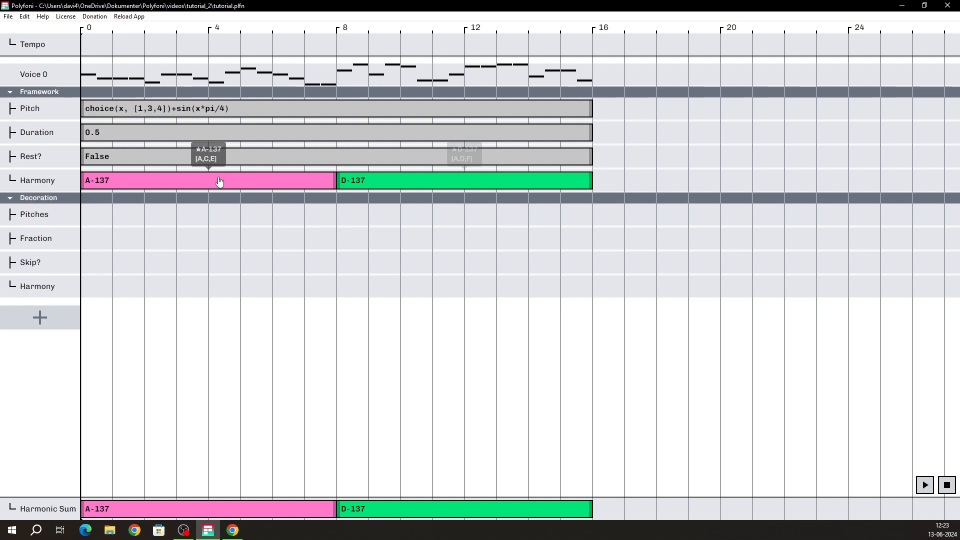
{"action": "left_click", "coordinate": [243, 180]}
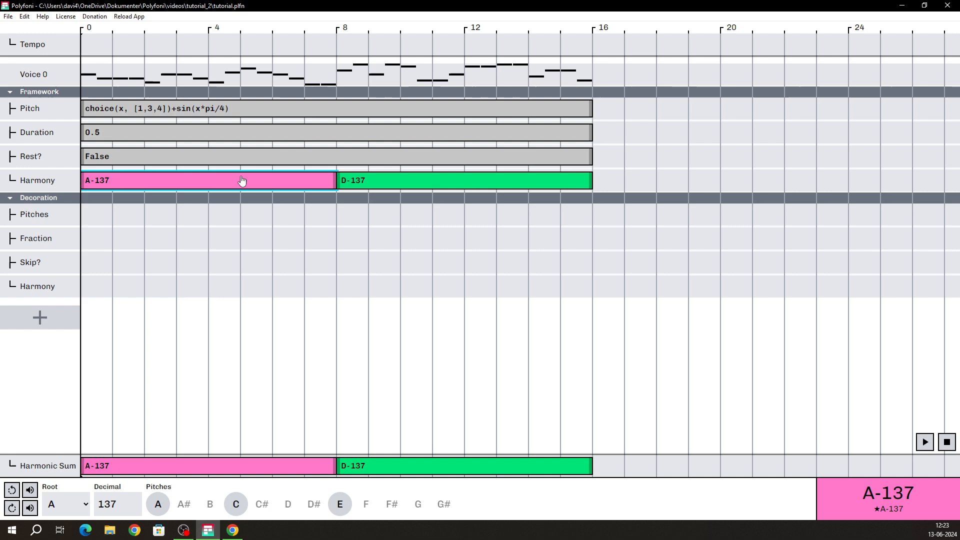
{"action": "left_click", "coordinate": [368, 186]}
{"action": "left_click", "coordinate": [323, 198]}
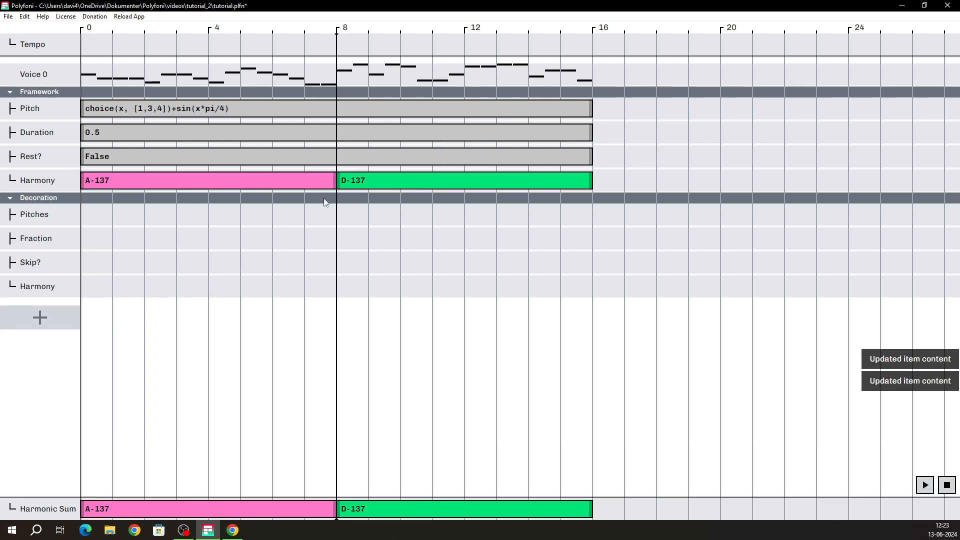
{"action": "left_click", "coordinate": [90, 211]}
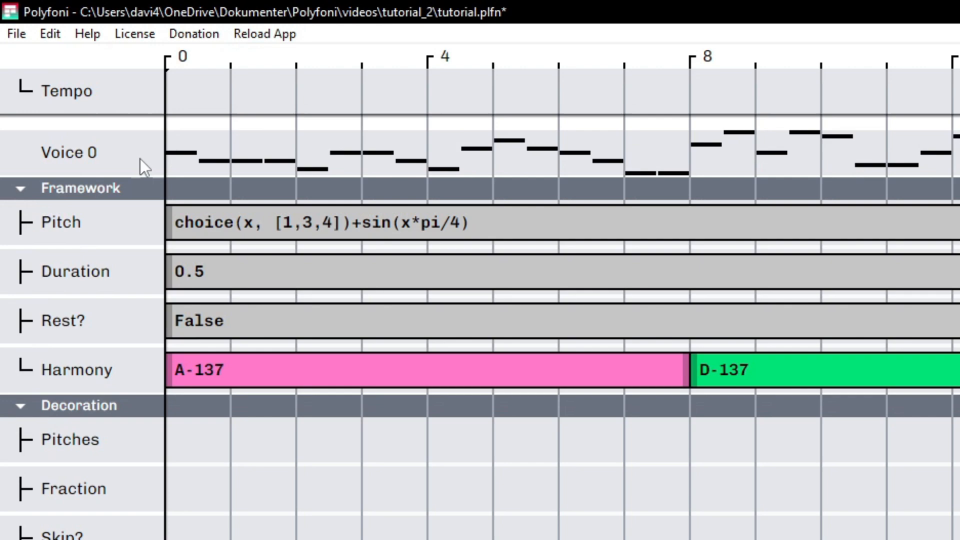
Check the pitch names of the opening notes in Voice 0.
{"action": "mouse_move", "coordinate": [177, 158]}
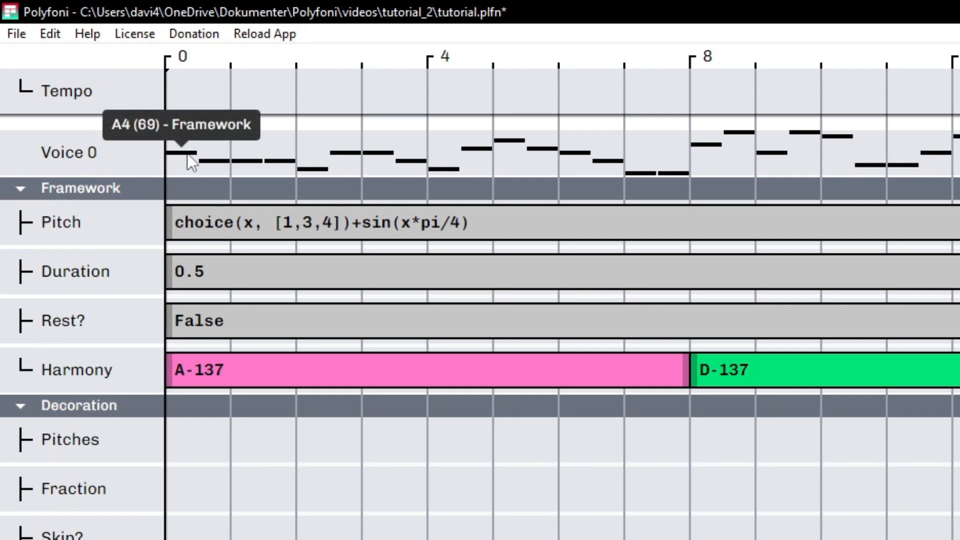
{"action": "mouse_move", "coordinate": [220, 162]}
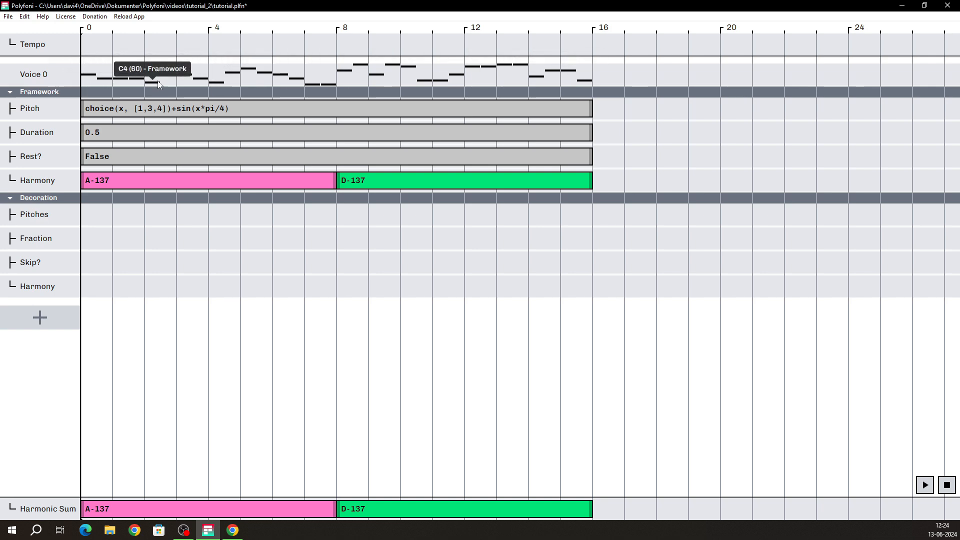
{"action": "mouse_move", "coordinate": [187, 76]}
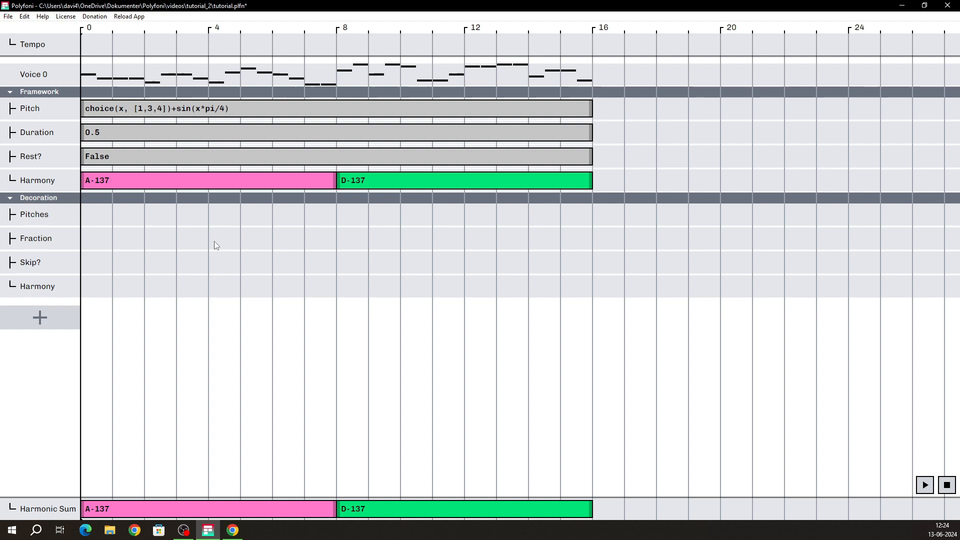
Switch to the user manual in Chrome and review the list of builtins for the Pitches track.
{"action": "left_click", "coordinate": [235, 529]}
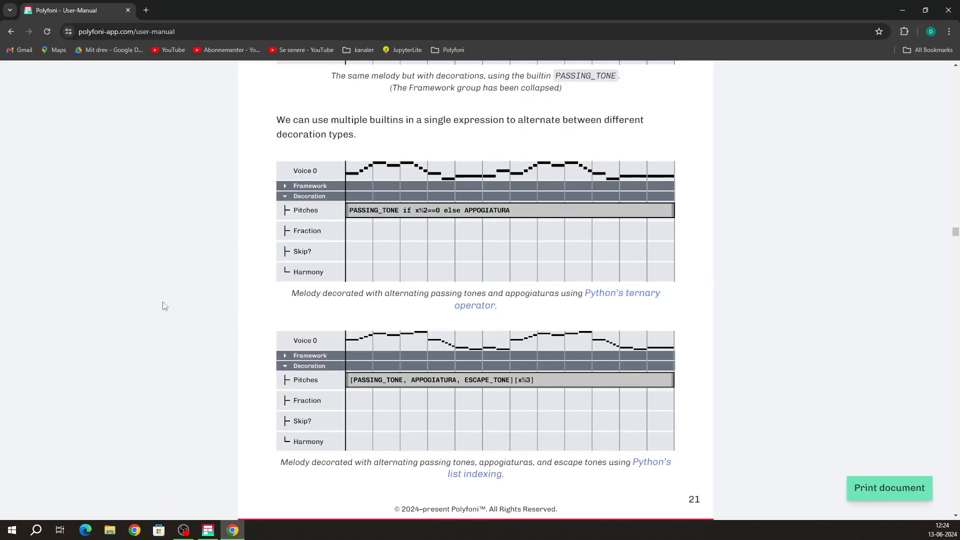
{"action": "scroll", "coordinate": [163, 304], "scroll_direction": "down", "scroll_amount": 6}
{"action": "scroll", "coordinate": [280, 297], "scroll_direction": "up", "scroll_amount": 15}
{"action": "scroll", "coordinate": [281, 297], "scroll_direction": "up", "scroll_amount": 1}
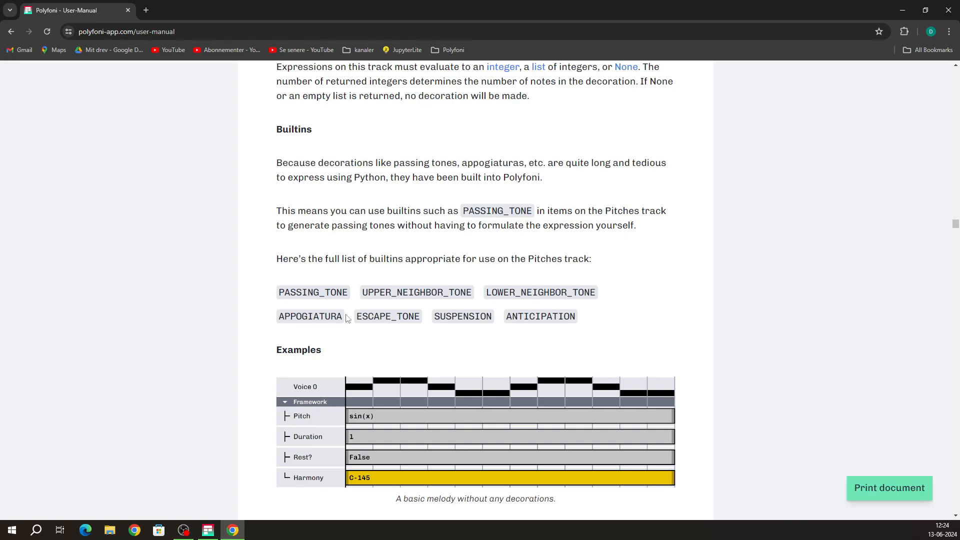
{"action": "left_click_drag", "start_coordinate": [279, 294], "coordinate": [609, 285]}
{"action": "left_click", "coordinate": [478, 296]}
{"action": "left_click", "coordinate": [611, 286]}
{"action": "scroll", "coordinate": [592, 318], "scroll_direction": "up", "scroll_amount": 1}
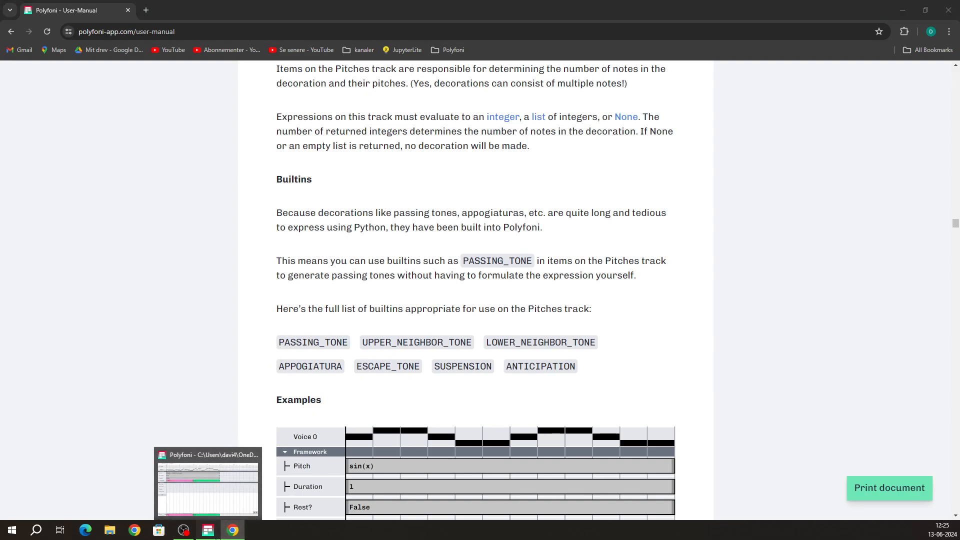
Switch back to Polyfoni and set the Framework Duration item to 1.
{"action": "left_click", "coordinate": [209, 531]}
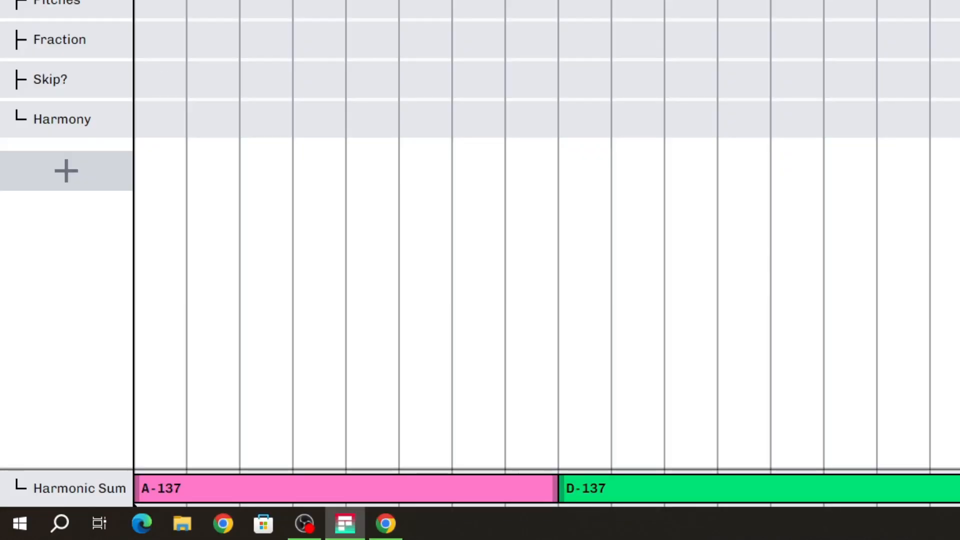
{"action": "left_click", "coordinate": [178, 145]}
{"action": "type", "text": "1"}
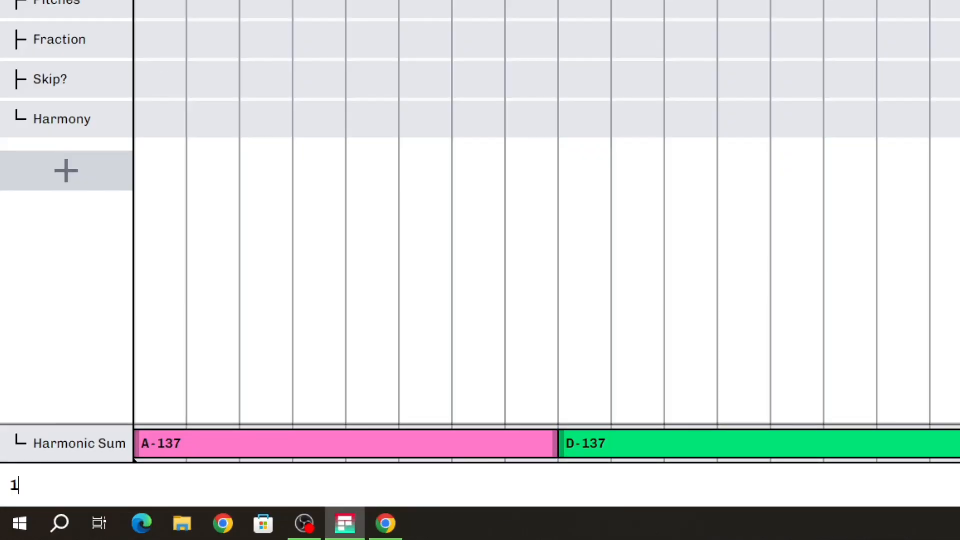
{"action": "key", "text": "Return"}
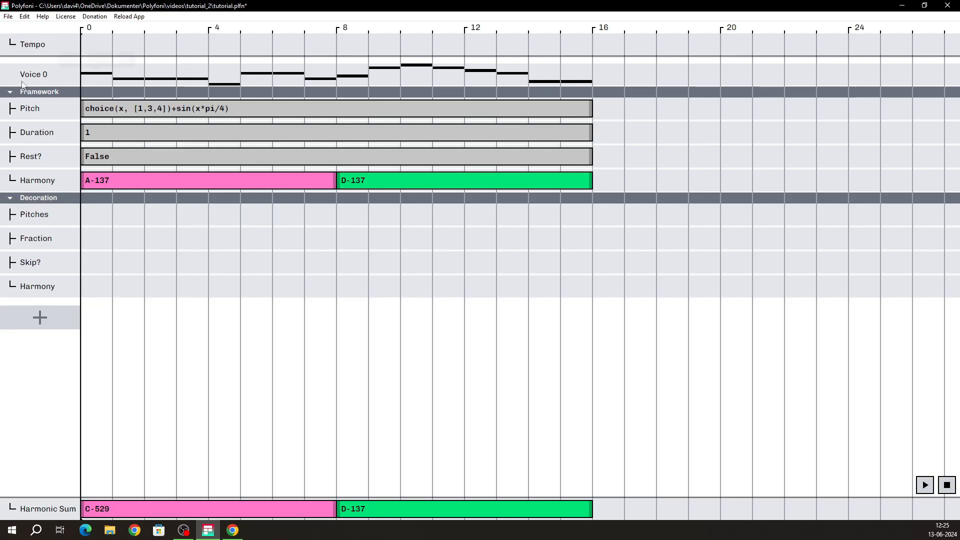
Add an item spanning beats 0 to 16 on the Decoration Pitches track and set its expression to PASSING_TONE.
{"action": "mouse_move", "coordinate": [564, 82]}
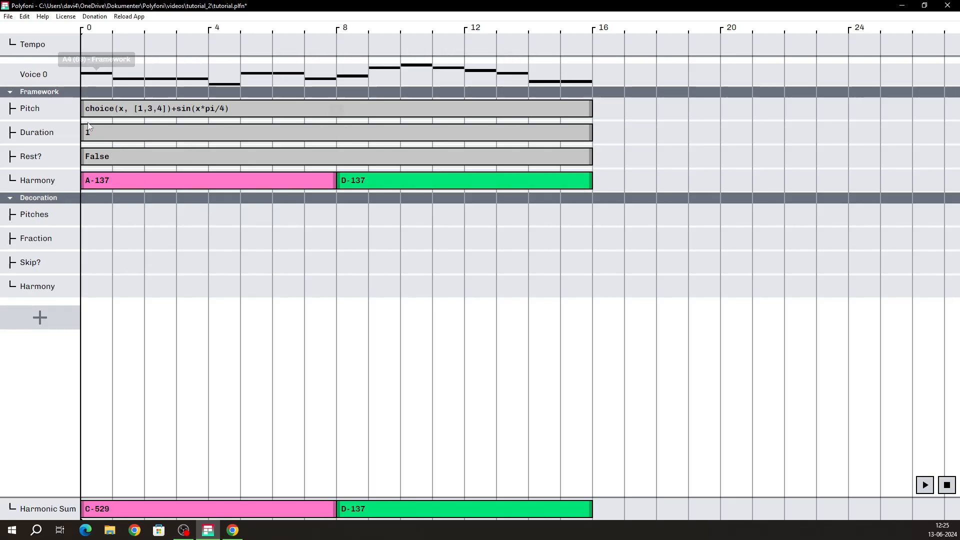
{"action": "left_click_drag", "start_coordinate": [85, 215], "coordinate": [548, 203]}
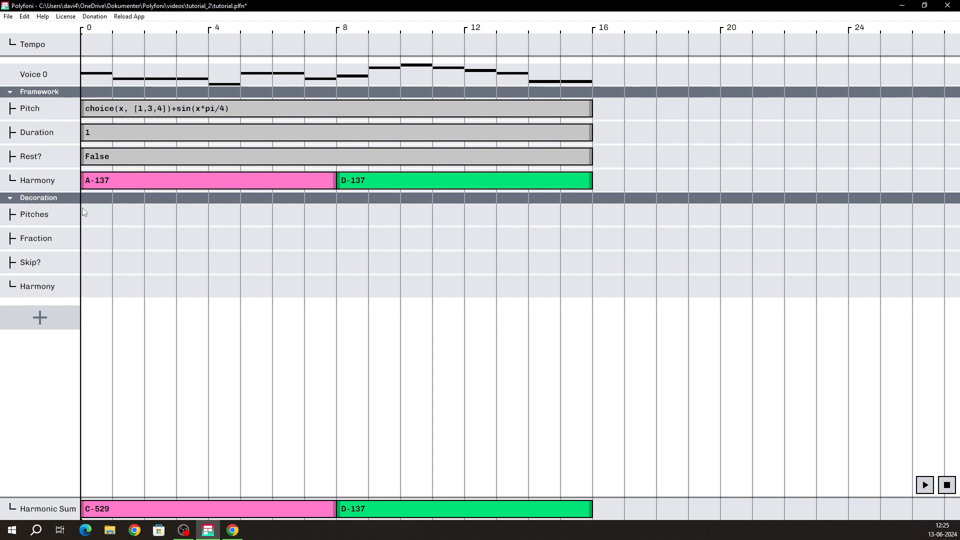
{"action": "left_click_drag", "start_coordinate": [88, 216], "coordinate": [576, 209]}
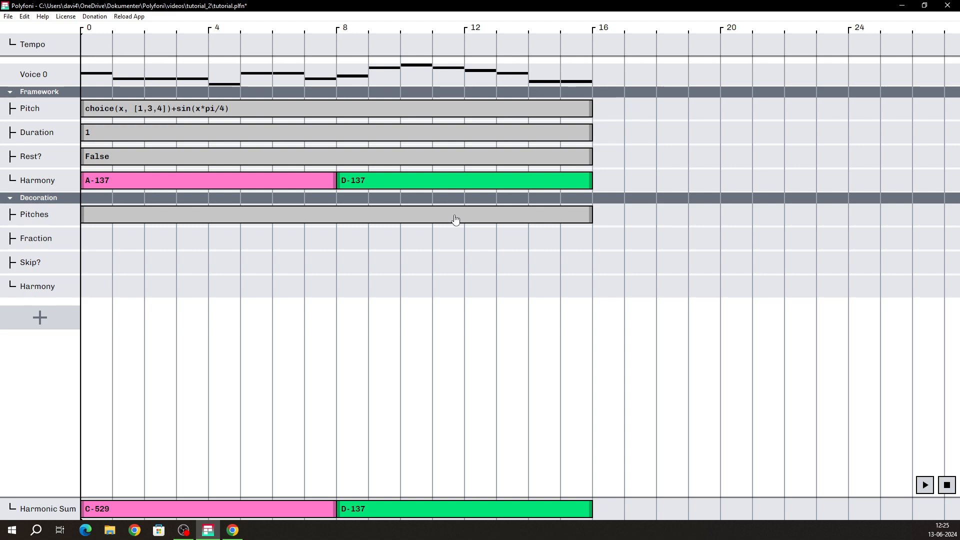
{"action": "left_click", "coordinate": [455, 220]}
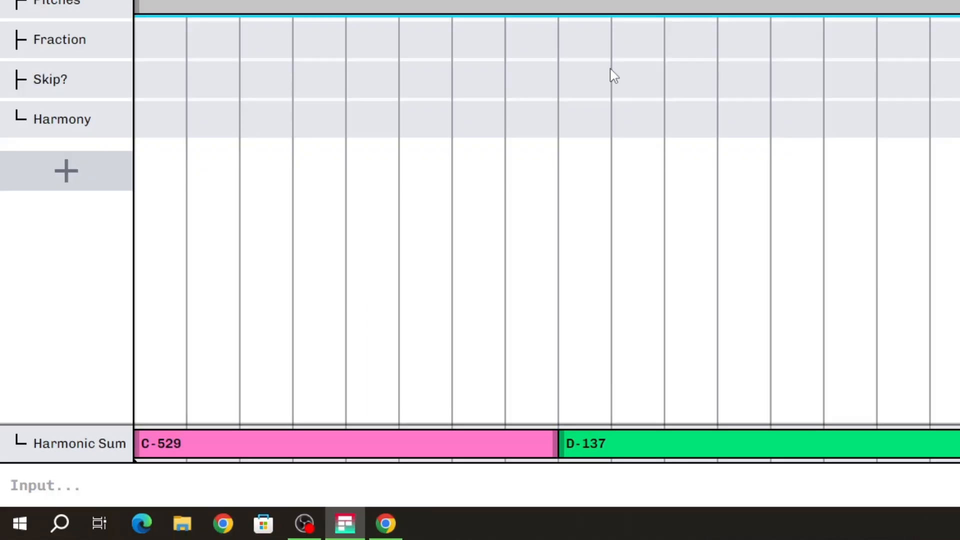
{"action": "type", "text": "PASSING_TONE"}
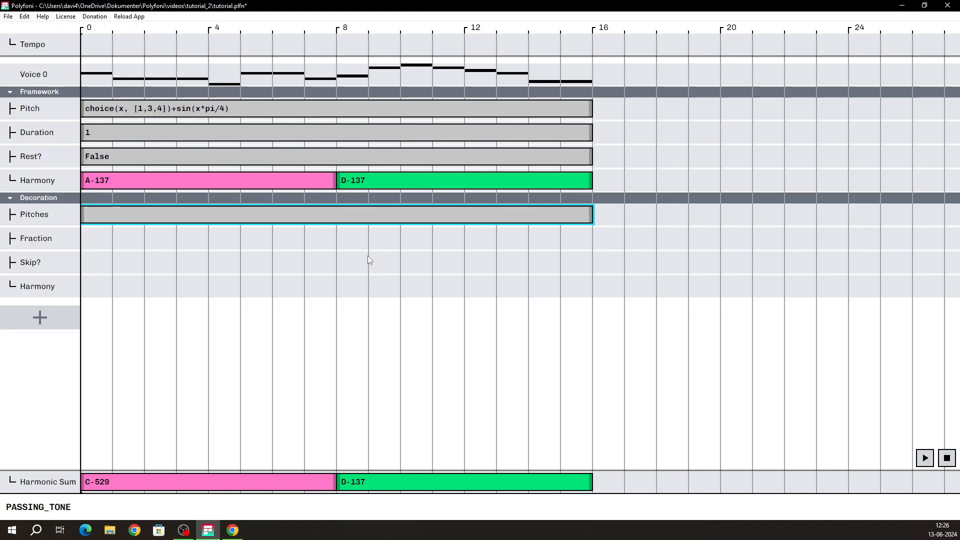
{"action": "key", "text": "Return"}
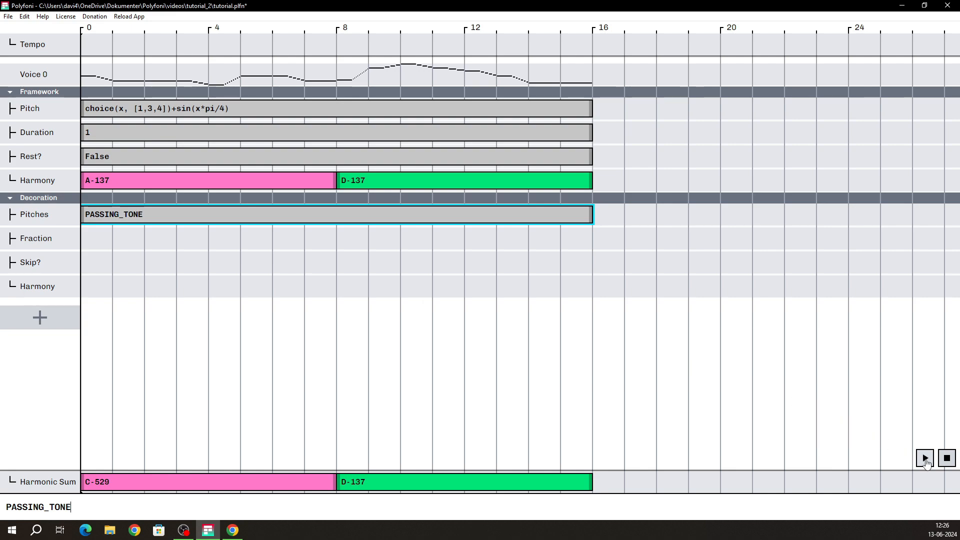
Play back the melody with passing tones, stop it, and return the playhead to beat 0.
{"action": "left_click", "coordinate": [925, 460]}
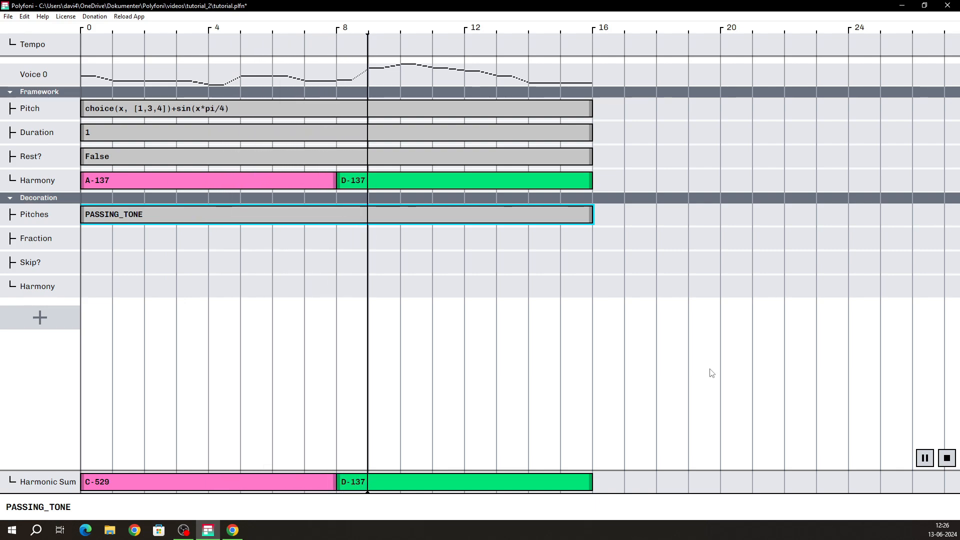
{"action": "left_click", "coordinate": [925, 459]}
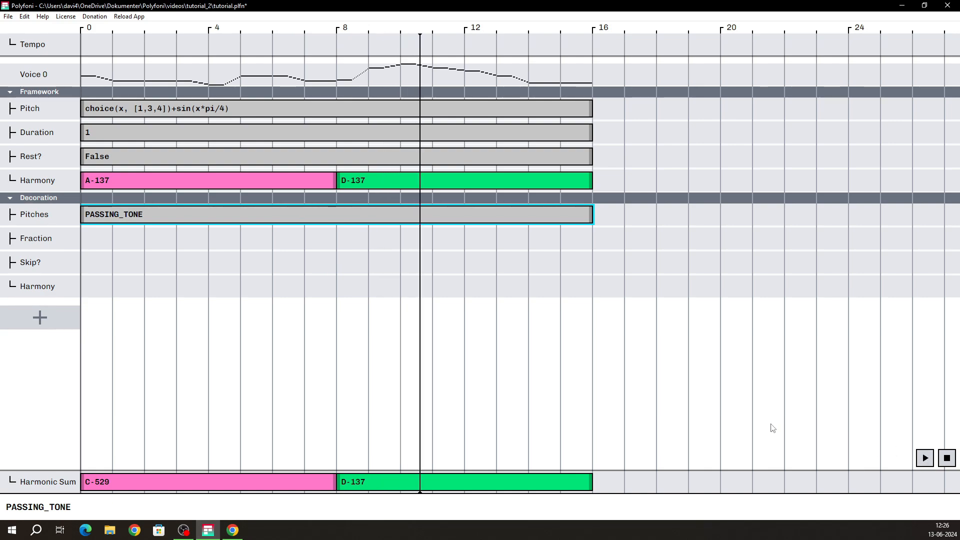
{"action": "left_click", "coordinate": [946, 458]}
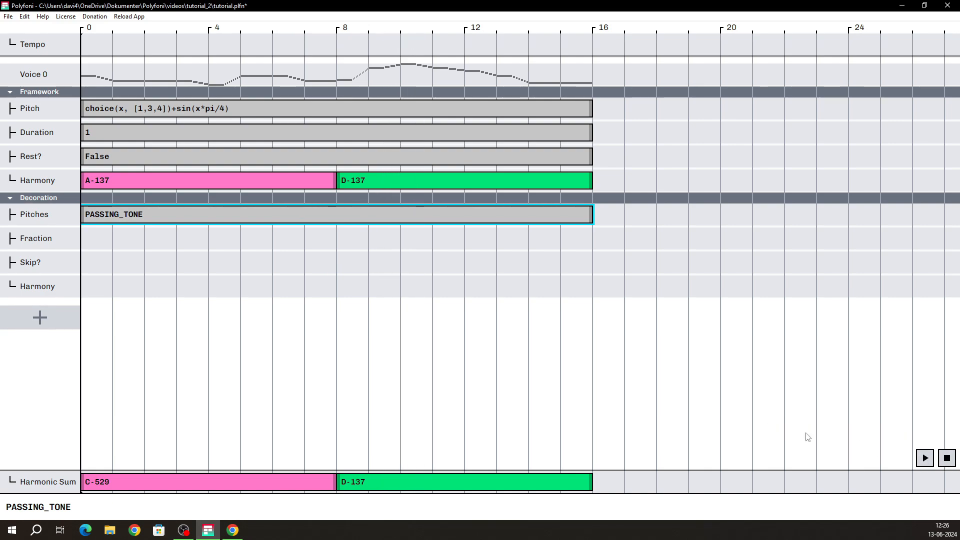
{"action": "left_click", "coordinate": [212, 328]}
{"action": "left_click", "coordinate": [97, 306]}
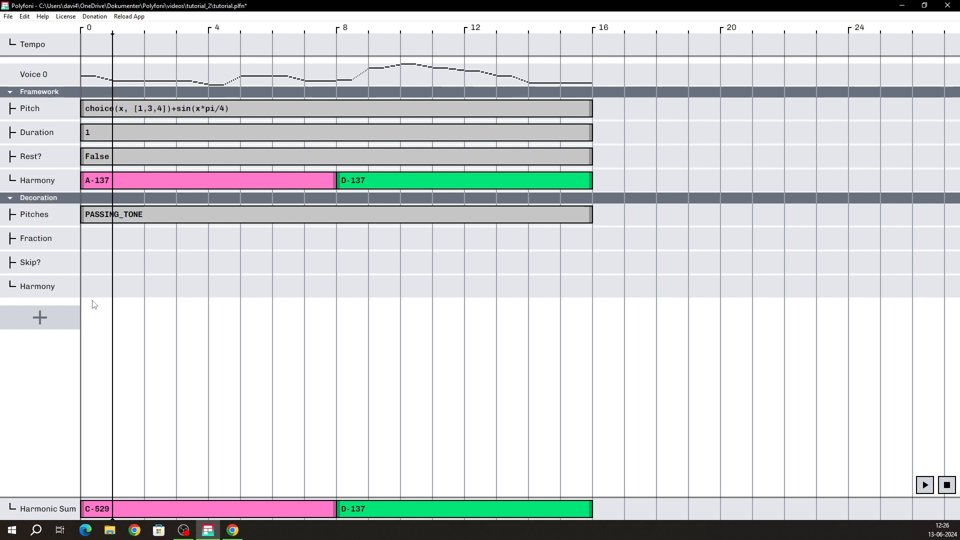
{"action": "left_click", "coordinate": [95, 304]}
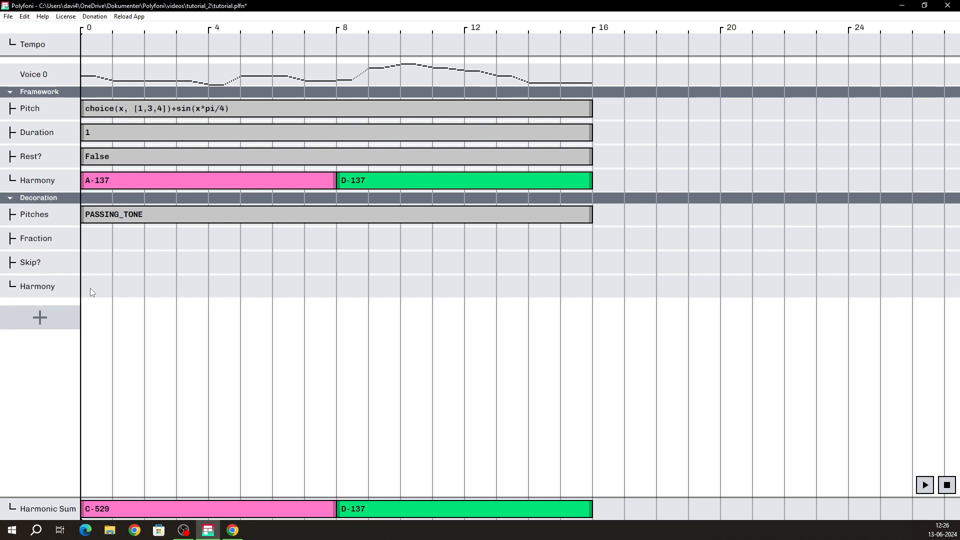
Add an item spanning beats 0 to 16 on the Decoration Harmony track with root A and decimal 1453.
{"action": "left_click_drag", "start_coordinate": [94, 287], "coordinate": [593, 292]}
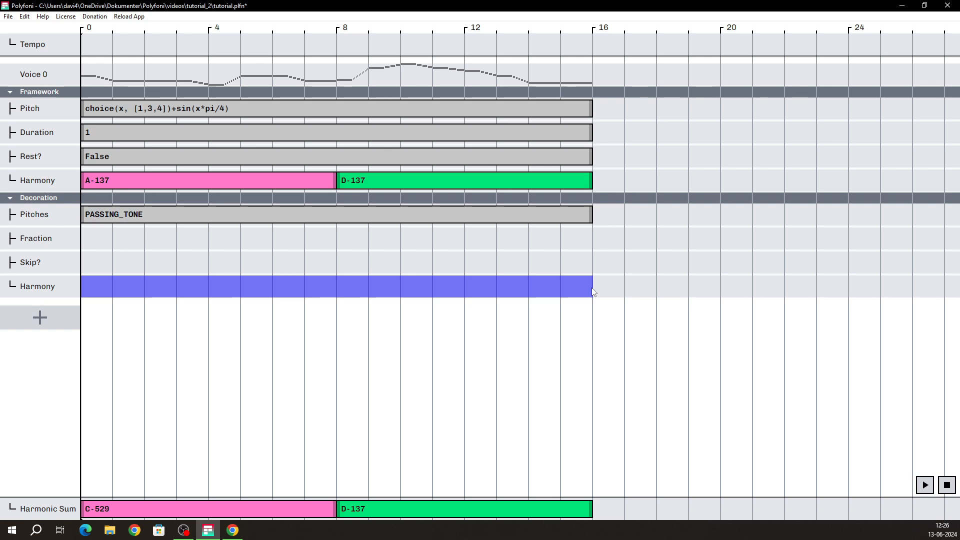
{"action": "left_click", "coordinate": [121, 294]}
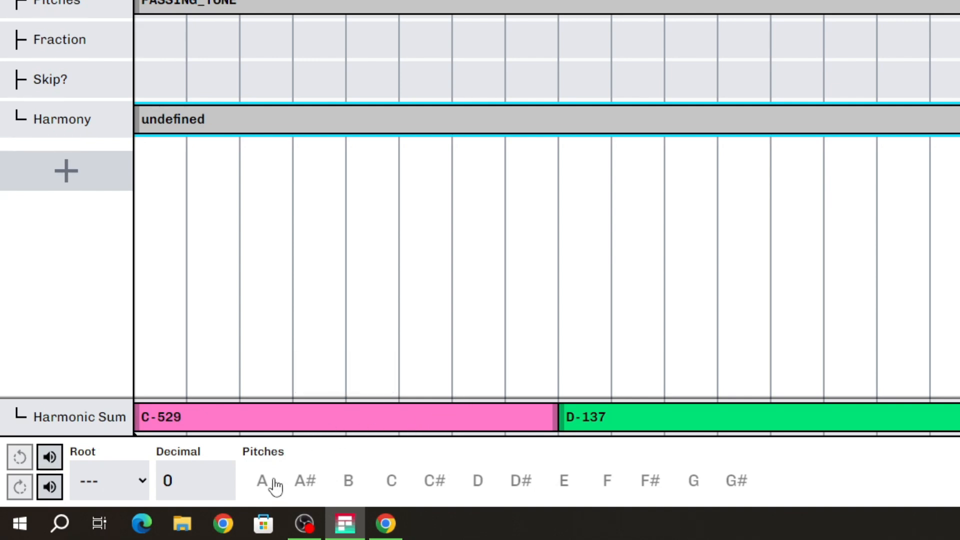
{"action": "left_click", "coordinate": [273, 485]}
{"action": "left_click", "coordinate": [203, 484]}
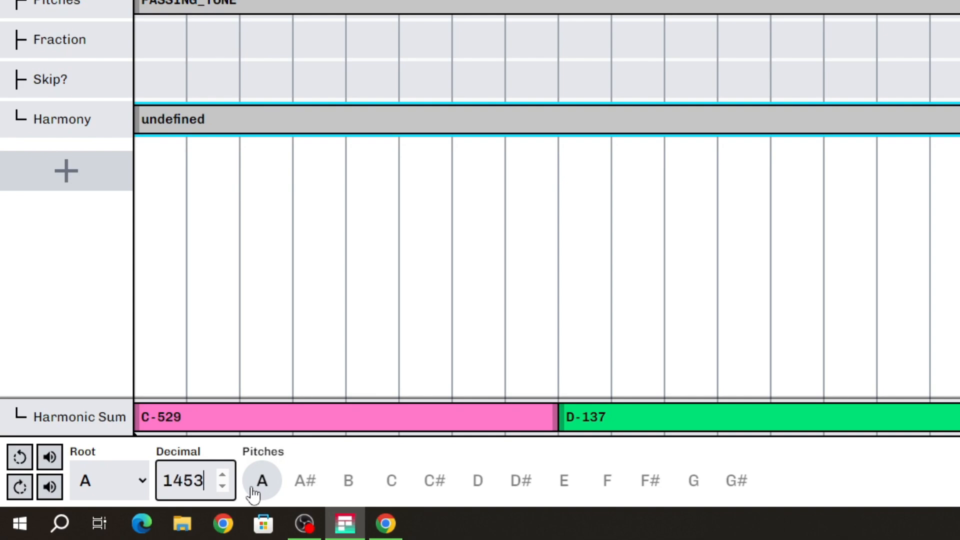
{"action": "key", "text": "Return"}
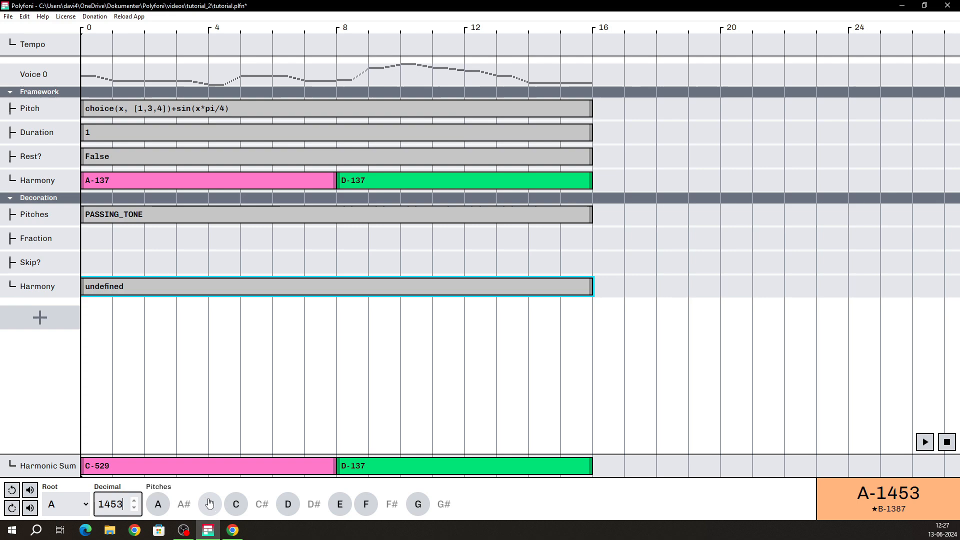
{"action": "left_click", "coordinate": [211, 400]}
Play back the melody with the decoration harmony, stop it, and inspect the notes of Voice 0.
{"action": "left_click", "coordinate": [944, 485]}
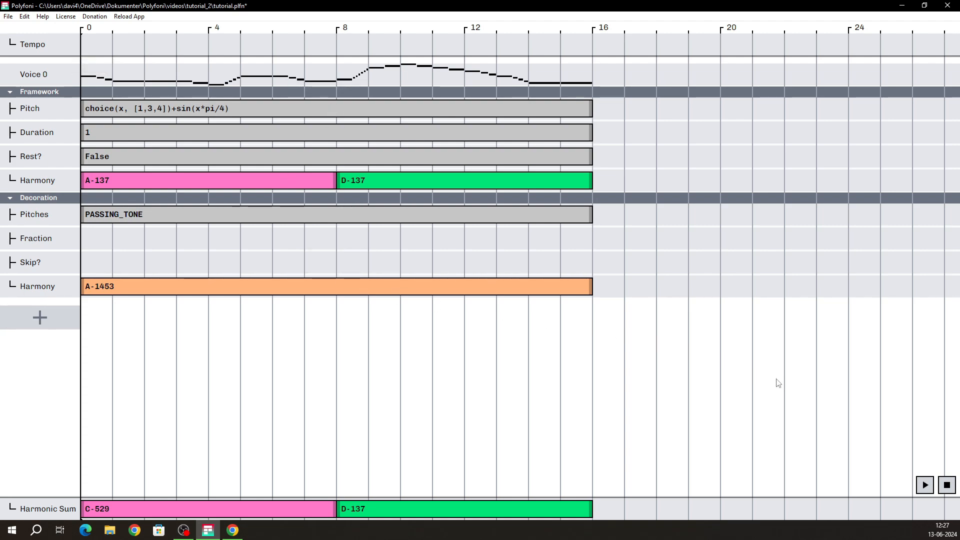
{"action": "left_click", "coordinate": [925, 485]}
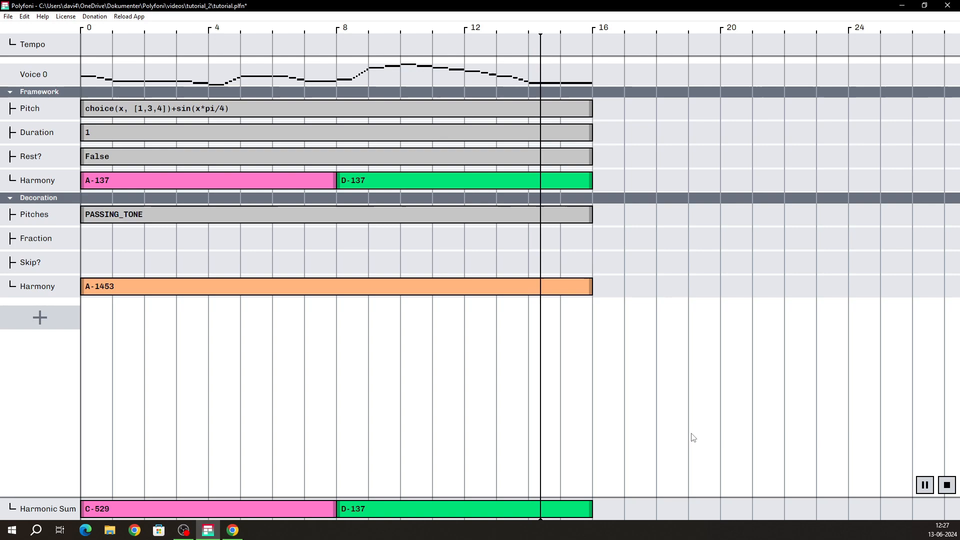
{"action": "left_click", "coordinate": [948, 488]}
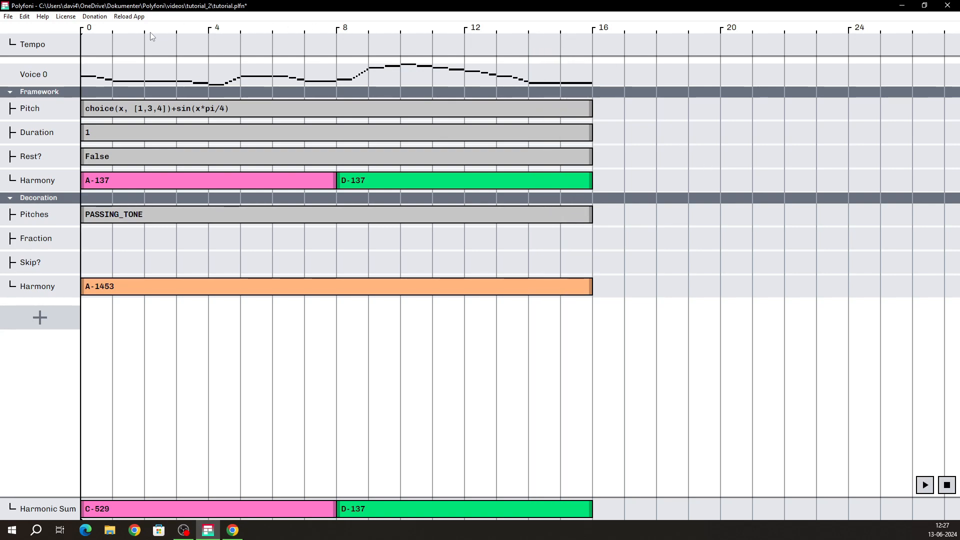
{"action": "mouse_move", "coordinate": [115, 82]}
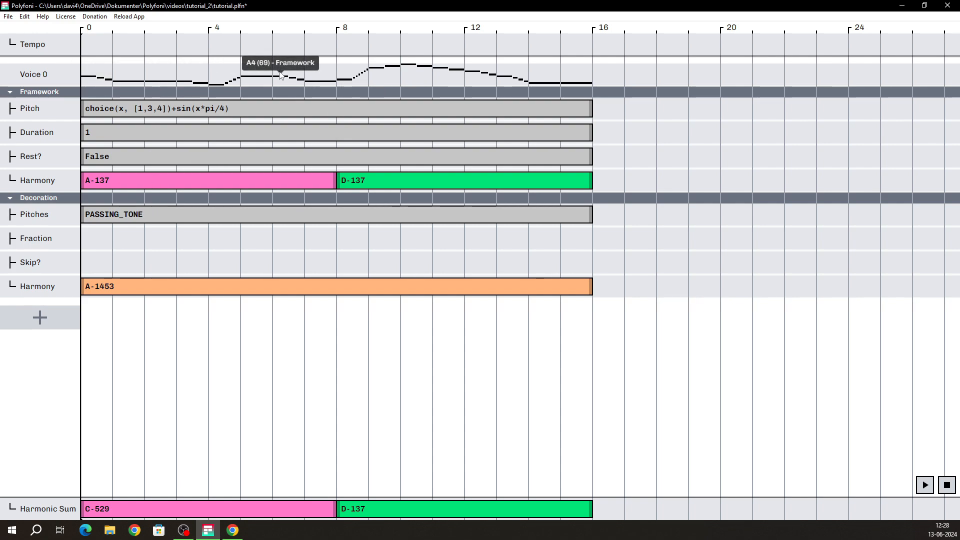
Undo the last content change of the Decoration Pitches item and set its expression to APPOGIATURA.
{"action": "key", "text": "ctrl+z"}
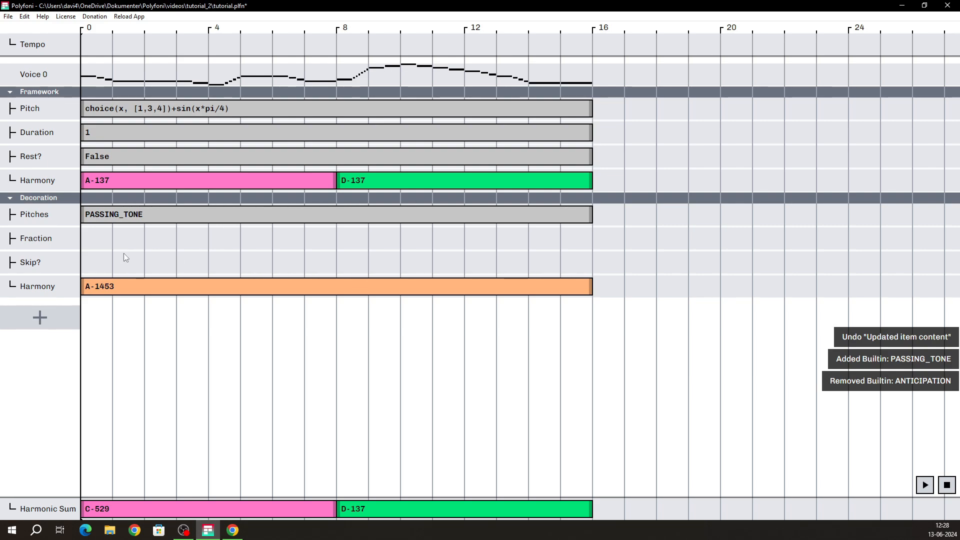
{"action": "left_click", "coordinate": [173, 220]}
{"action": "type", "text": "APPO"}
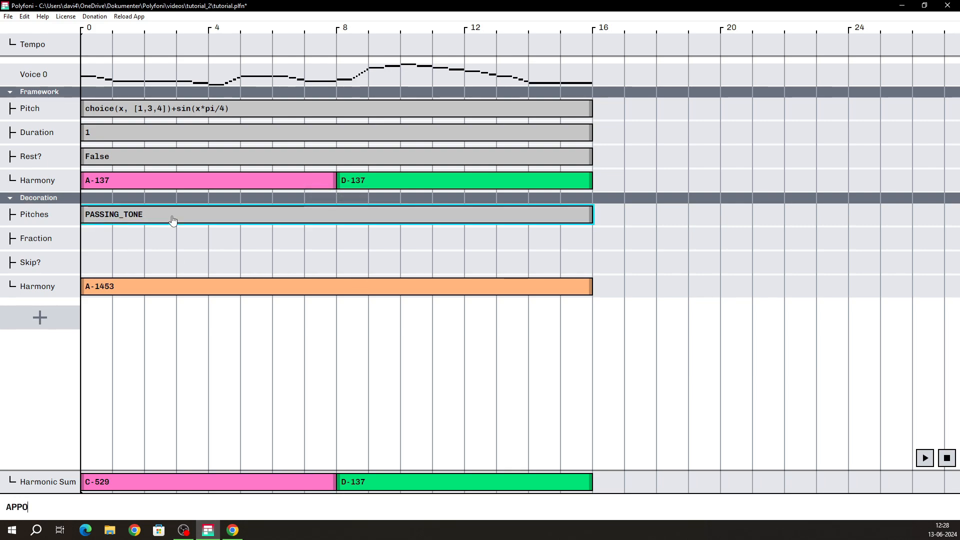
{"action": "type", "text": "GI"}
{"action": "type", "text": "ATURA"}
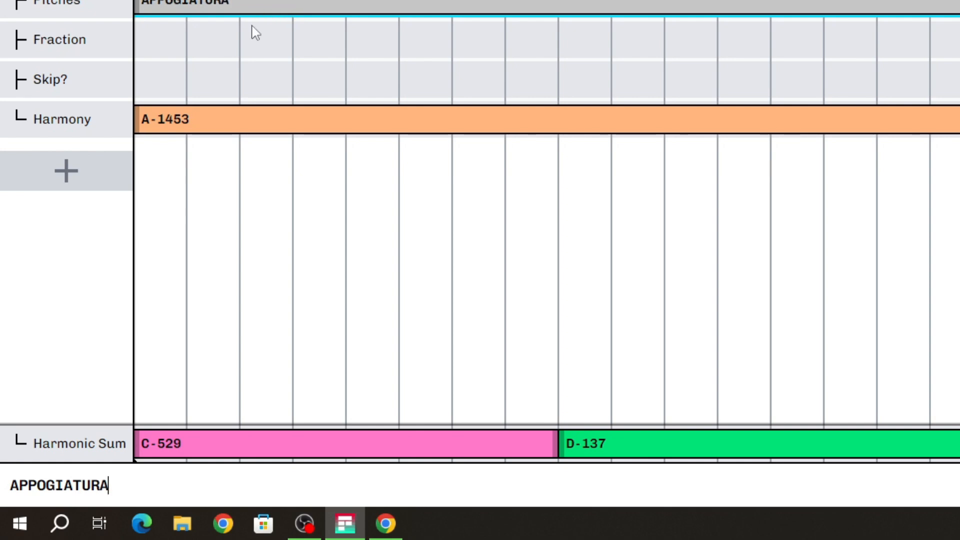
{"action": "key", "text": "Return"}
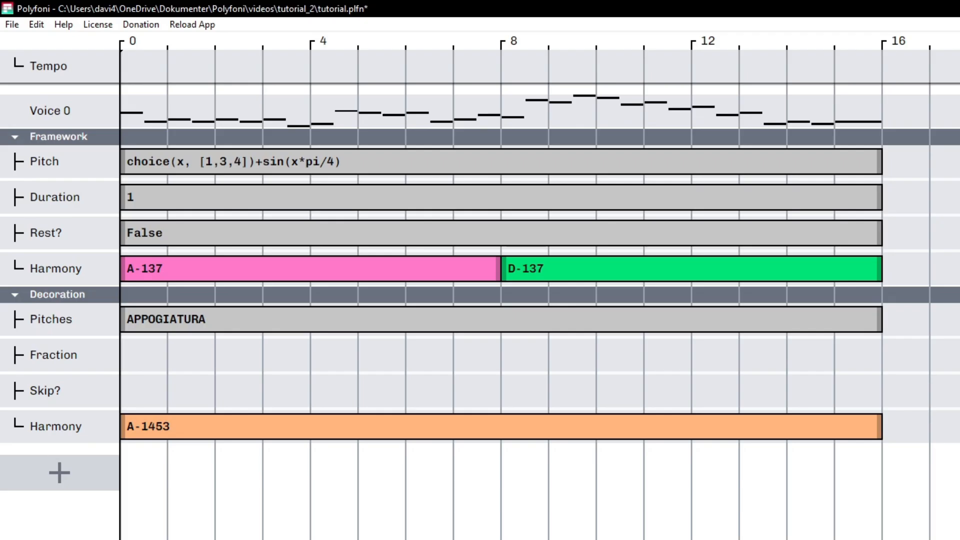
Play back the melody with the APPOGIATURA decoration and stop it.
{"action": "key", "text": "space"}
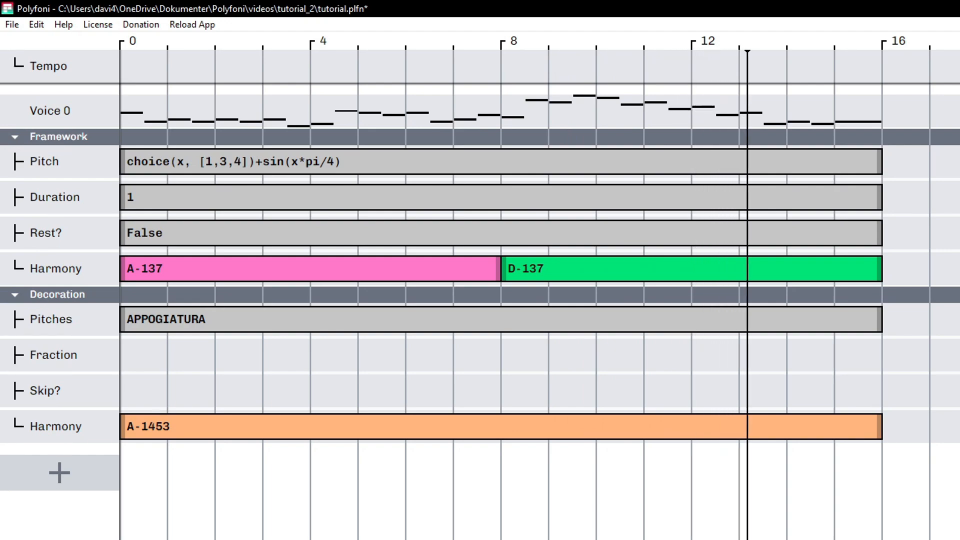
{"action": "key", "text": "space"}
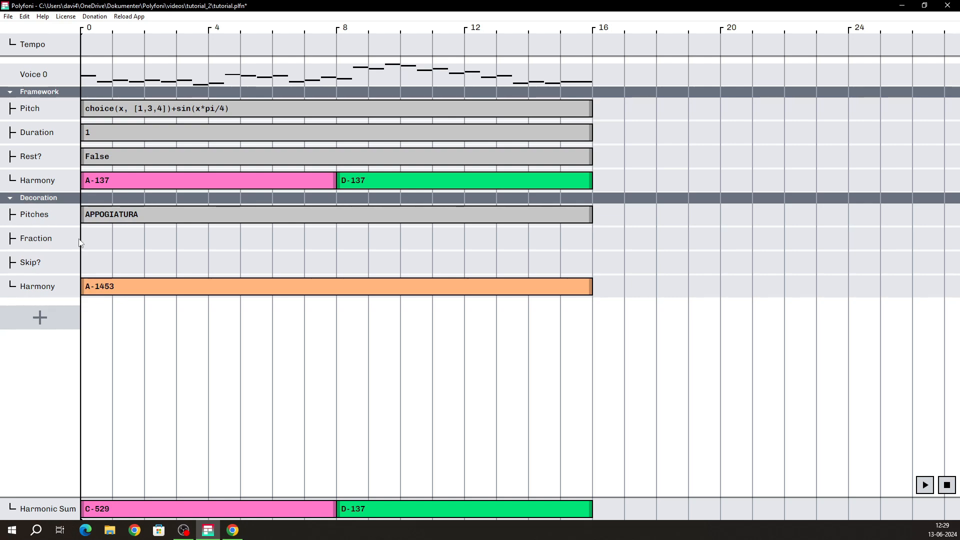
Try interrupting the Decoration Pitches item with empty items at beats 2 to 4 and 4 to 6, and undo both.
{"action": "mouse_move", "coordinate": [156, 229]}
{"action": "left_mouse_down"}
{"action": "mouse_move", "coordinate": [184, 229]}
{"action": "mouse_move", "coordinate": [151, 226]}
{"action": "left_mouse_up"}
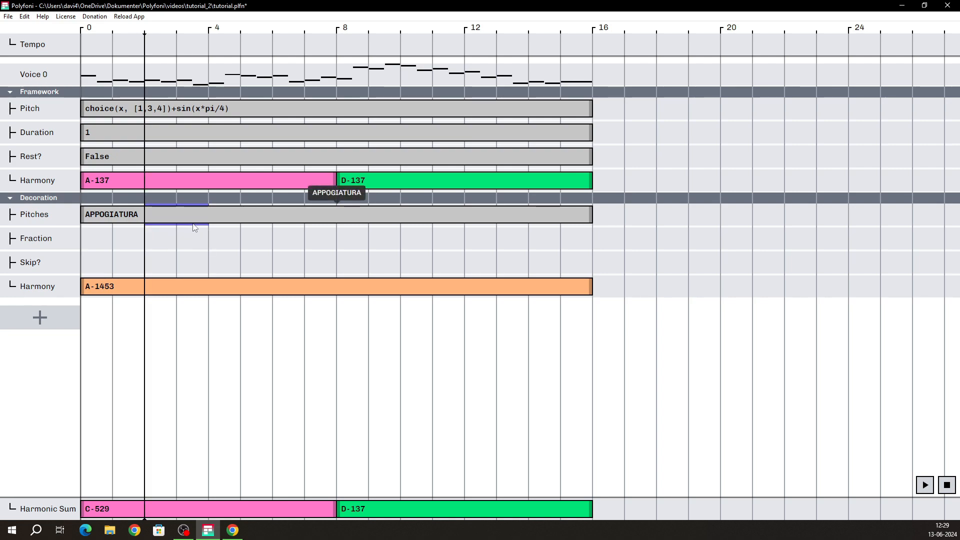
{"action": "left_click", "coordinate": [227, 224]}
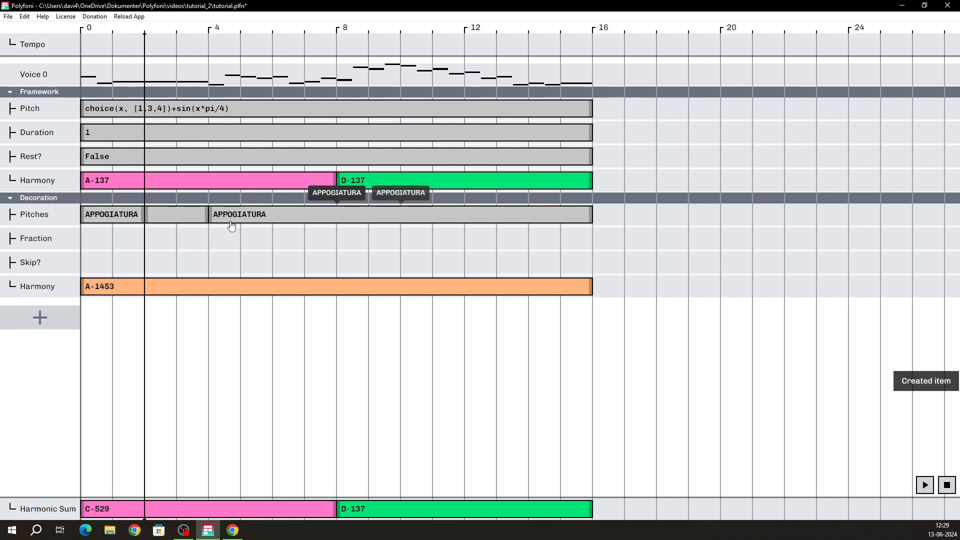
{"action": "left_click", "coordinate": [275, 225]}
{"action": "left_click", "coordinate": [283, 226]}
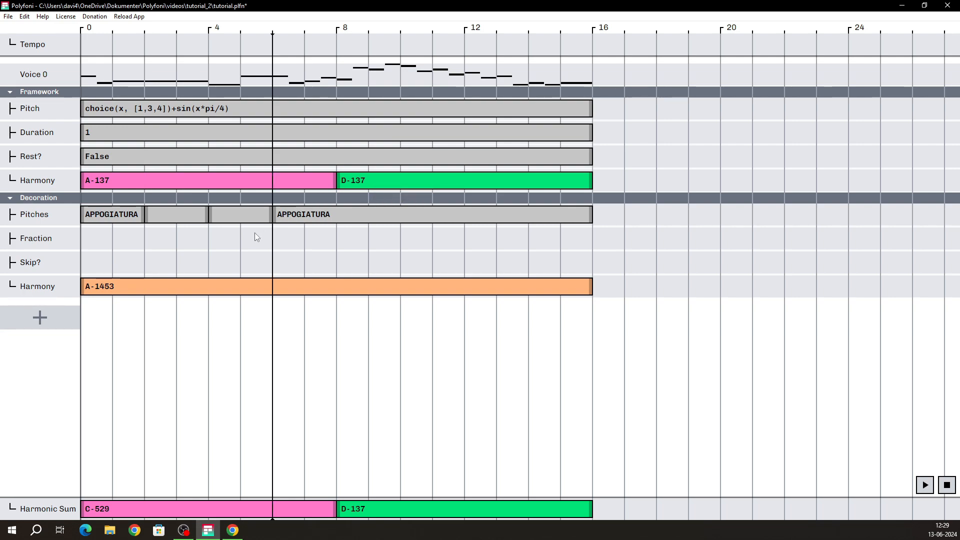
{"action": "key", "text": "ctrl+z"}
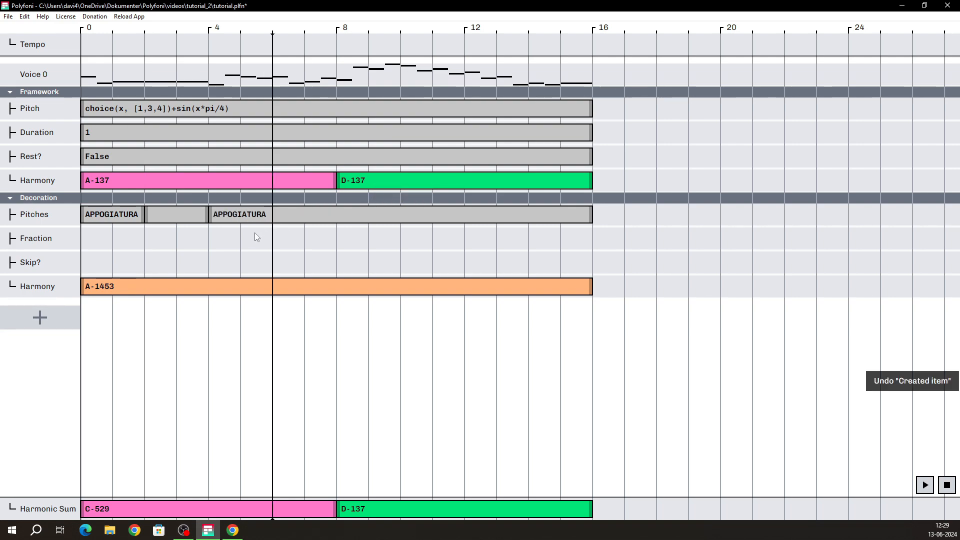
{"action": "key", "text": "ctrl+z"}
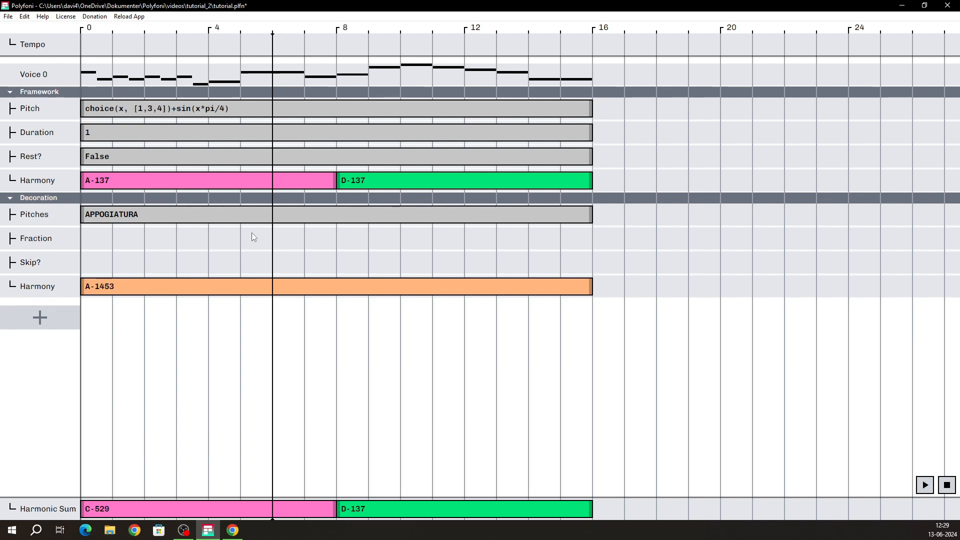
Set the Decoration Pitches expression to "APPOGIATURA if x%2==0 else PASSING_TONE" and play back the melody.
{"action": "left_click", "coordinate": [183, 214]}
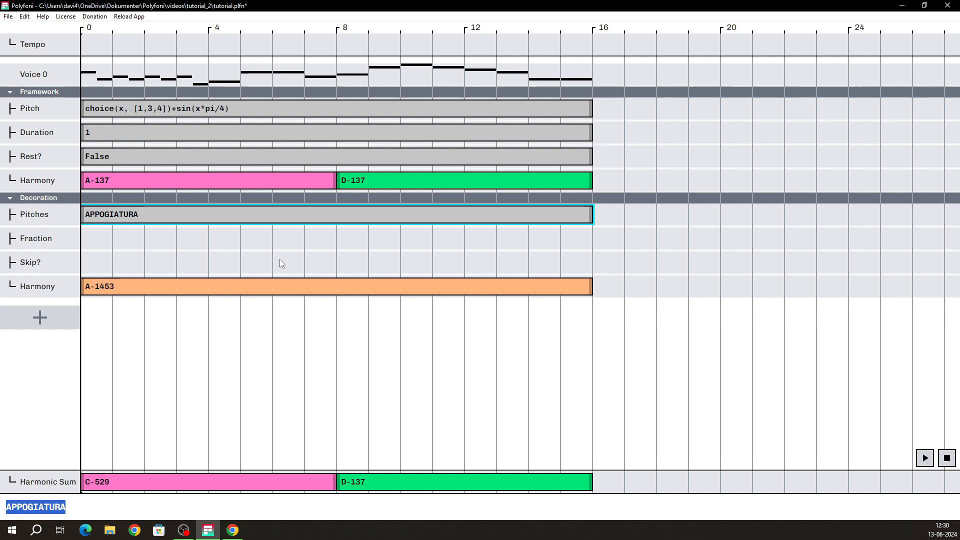
{"action": "key", "text": "End"}
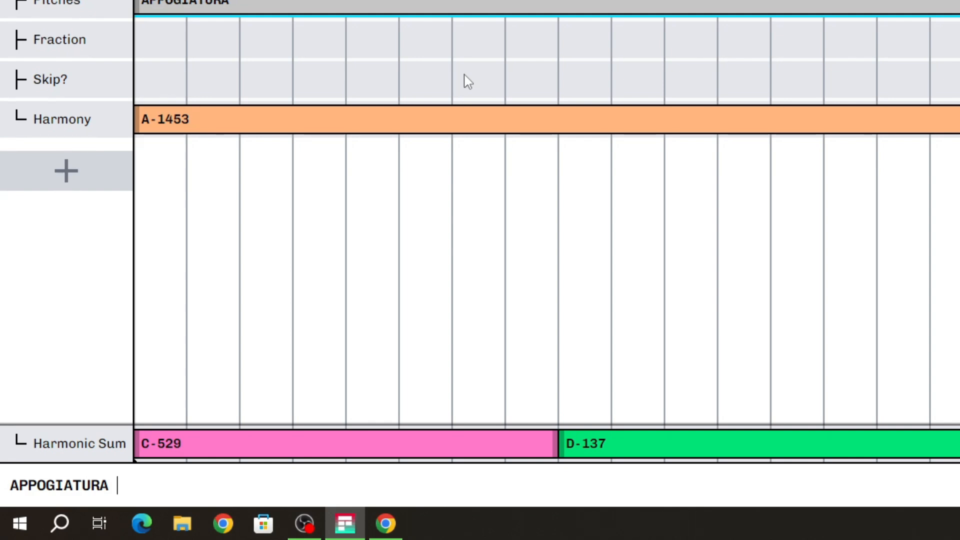
{"action": "type", "text": "x"}
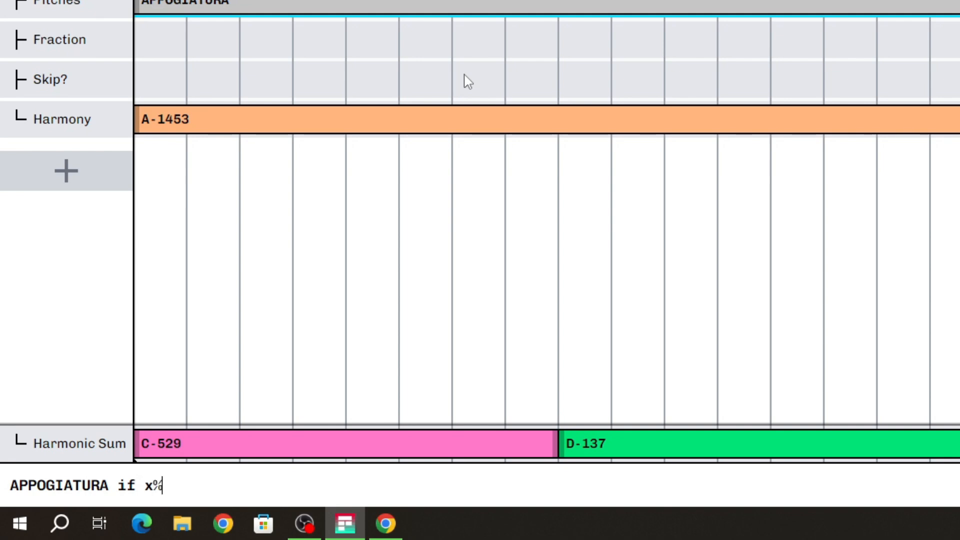
{"action": "type", "text": "%2=="}
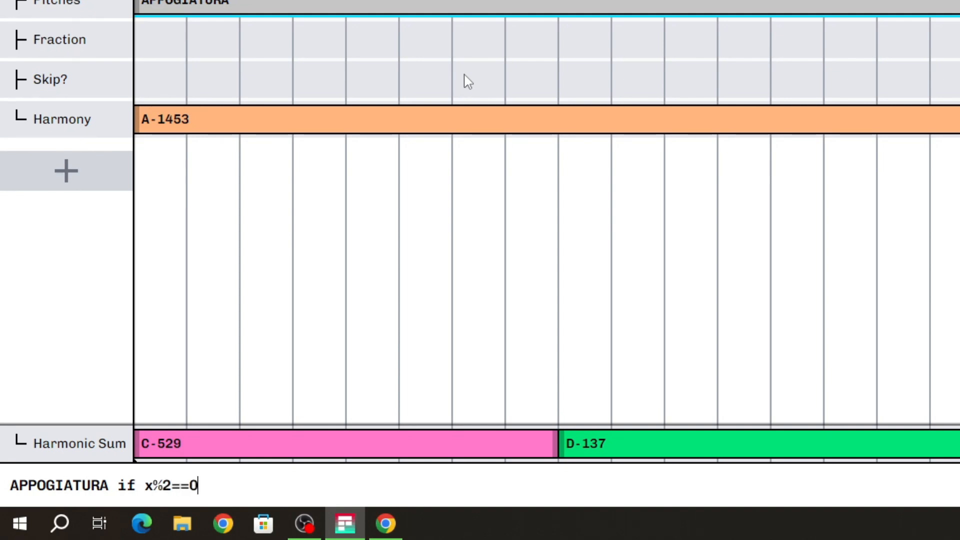
{"action": "type", "text": "0 else PASSING:"}
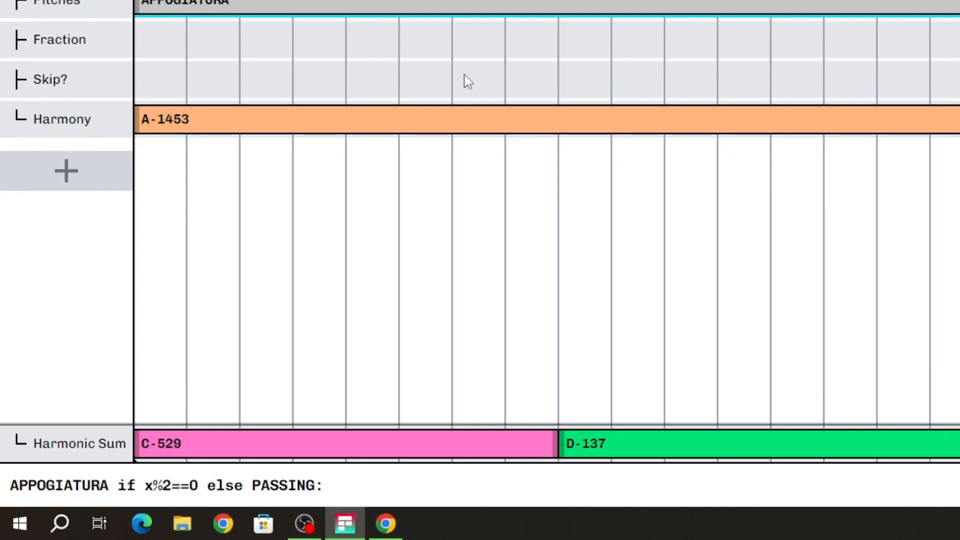
{"action": "key", "text": "BackSpace"}
{"action": "type", "text": "_TONE"}
{"action": "key", "text": "Return"}
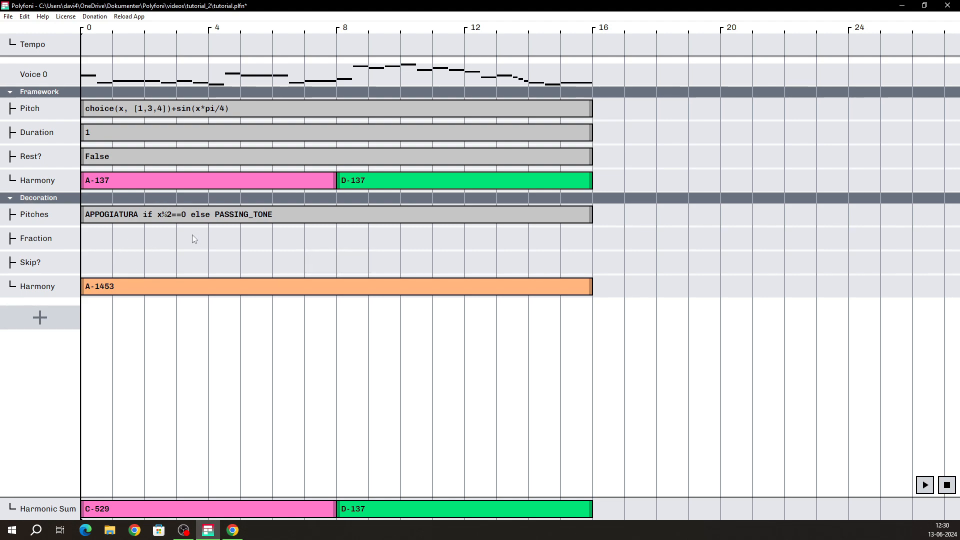
{"action": "left_click", "coordinate": [926, 485]}
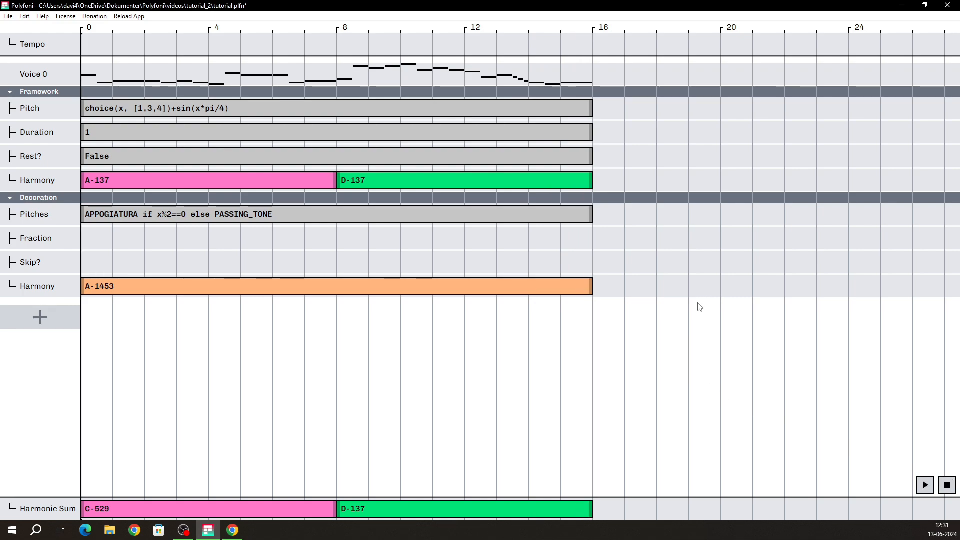
Replace the Decoration Pitches expression with [APPOGIATURA, PASSING_TONE, UPPER_NEIGHBOR_TONE][x%3].
{"action": "left_click", "coordinate": [279, 220]}
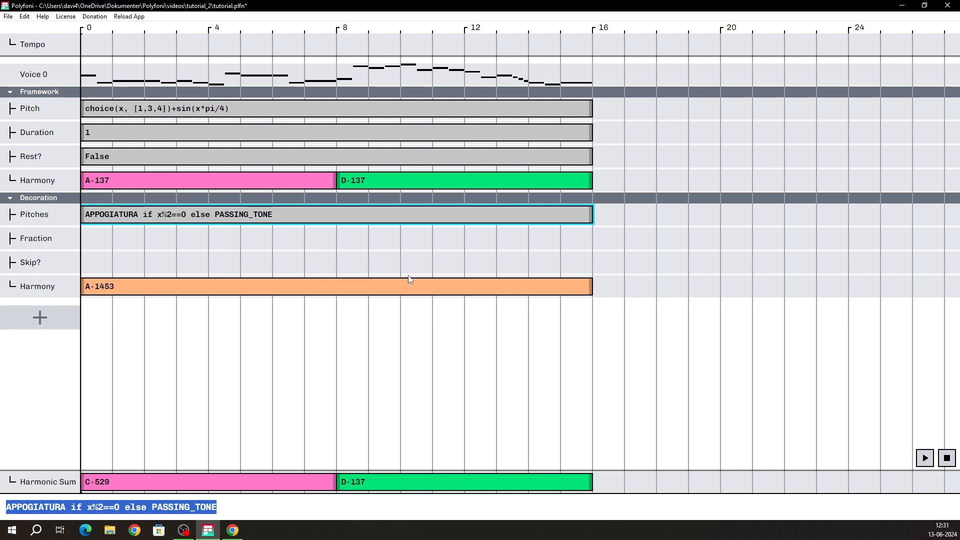
{"action": "type", "text": "[]"}
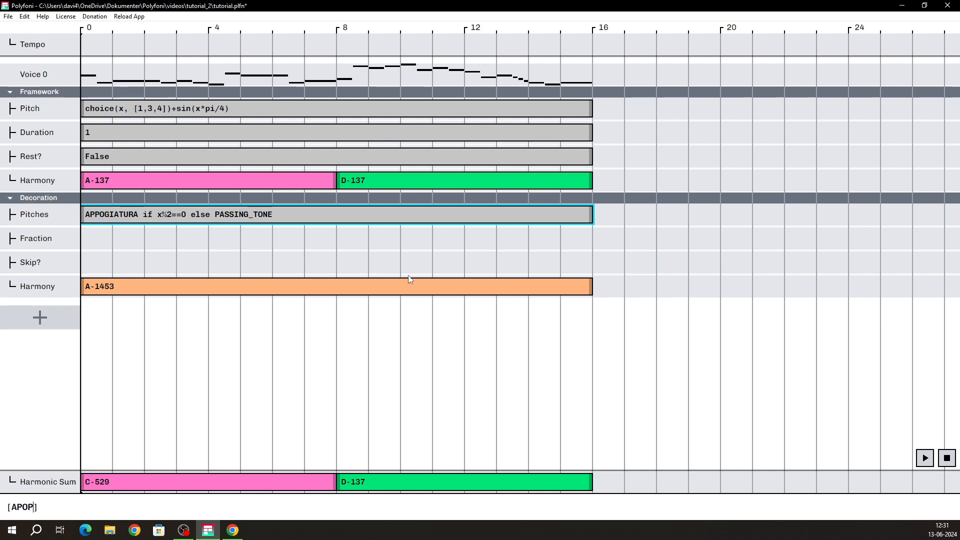
{"action": "type", "text": "APPOGIATURA,"}
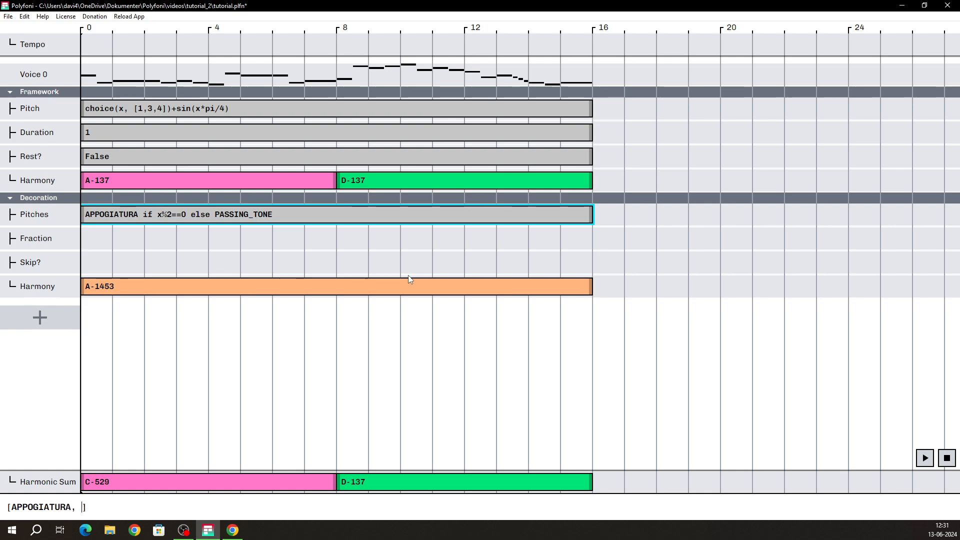
{"action": "type", "text": " PASSING_TONE, N"}
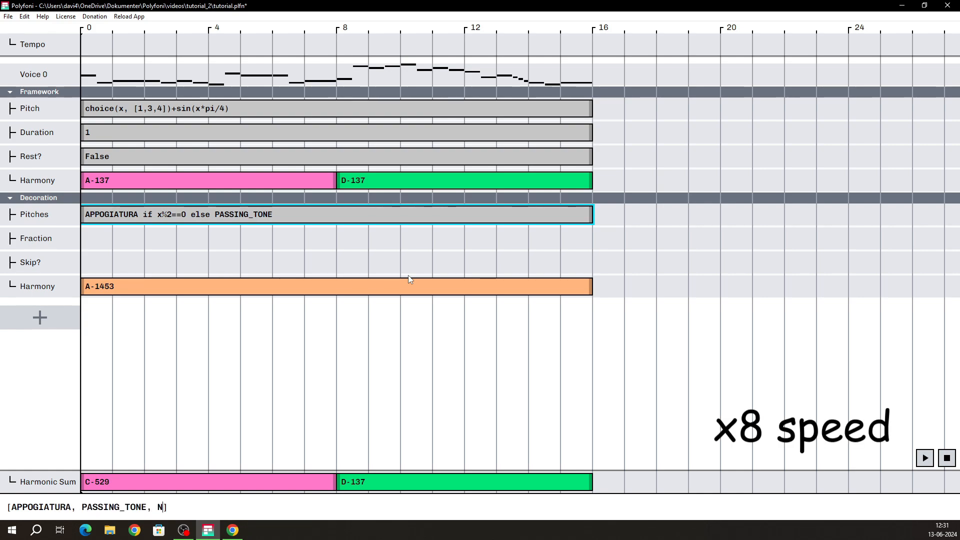
{"action": "key", "text": "BackSpace"}
{"action": "type", "text": "UPPER_NEIGHBOR_TONE][x%3"}
{"action": "key", "text": "Return"}
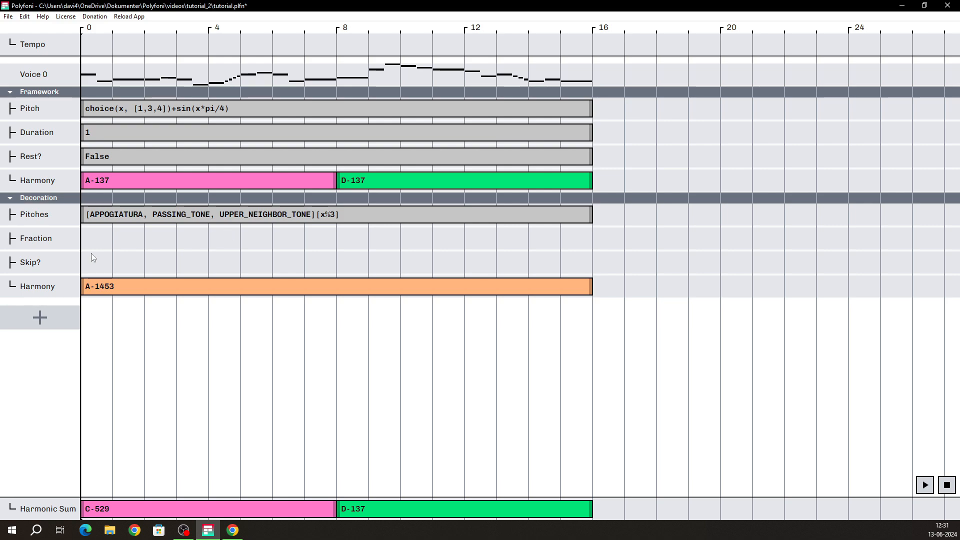
Play back the melody with the three alternating decorations, stop it, and return the playhead to beat 0.
{"action": "left_click", "coordinate": [930, 488]}
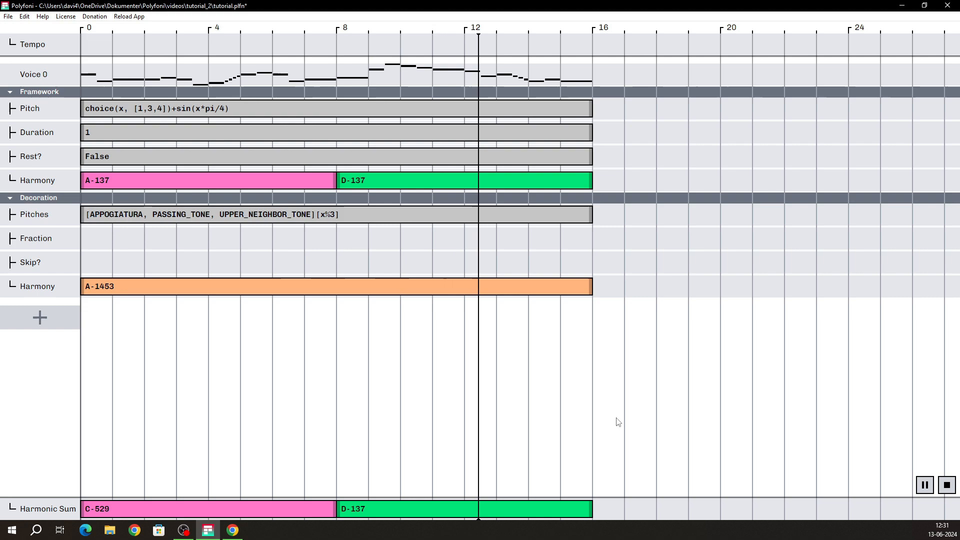
{"action": "left_click", "coordinate": [947, 485]}
{"action": "left_click", "coordinate": [189, 261]}
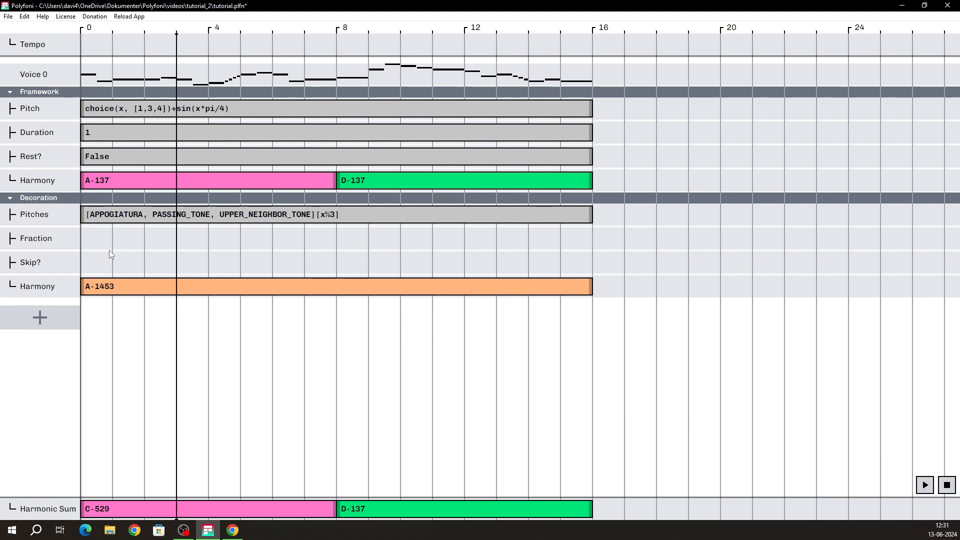
{"action": "left_click", "coordinate": [92, 239]}
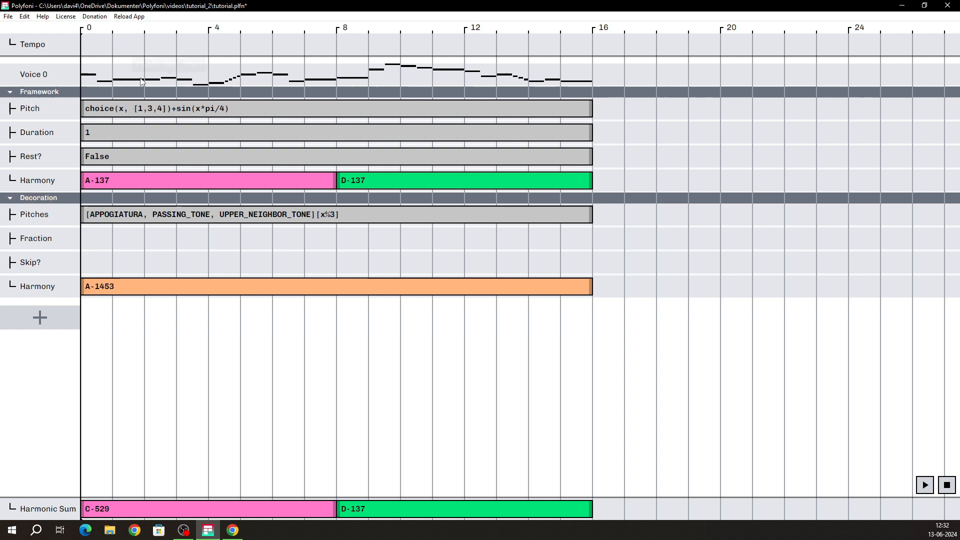
Cut the Decoration Pitches item to inspect the undecorated Voice 0 melody, and undo the cut.
{"action": "left_click", "coordinate": [148, 216]}
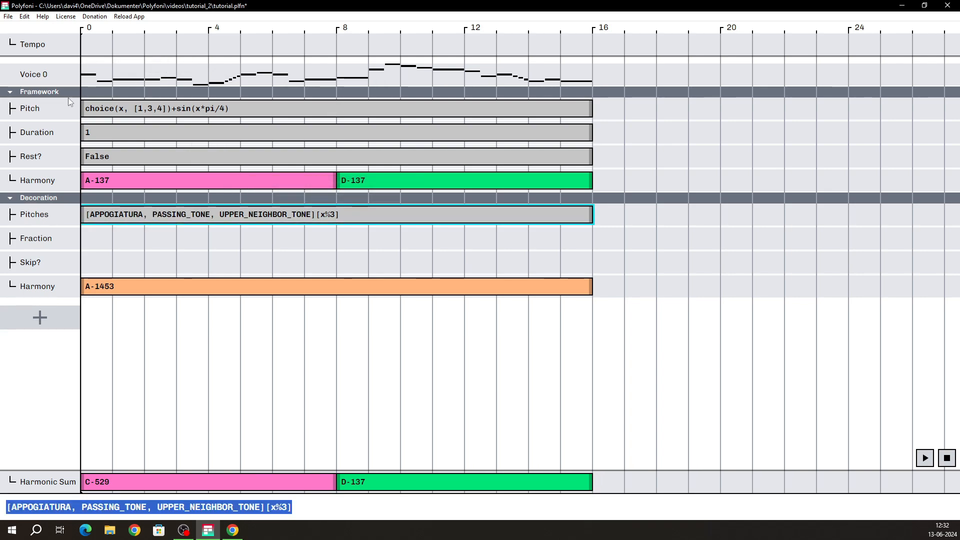
{"action": "key", "text": "ctrl+x"}
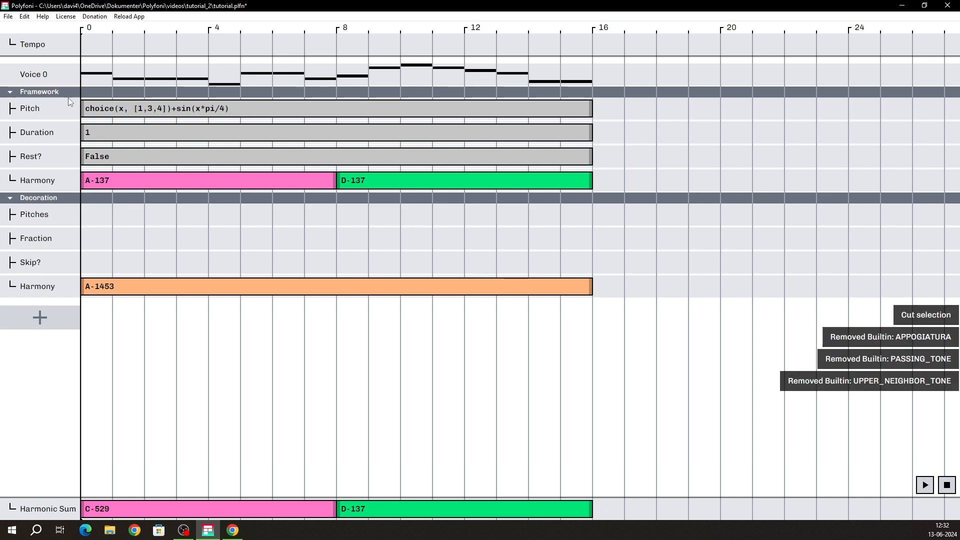
{"action": "mouse_move", "coordinate": [98, 75]}
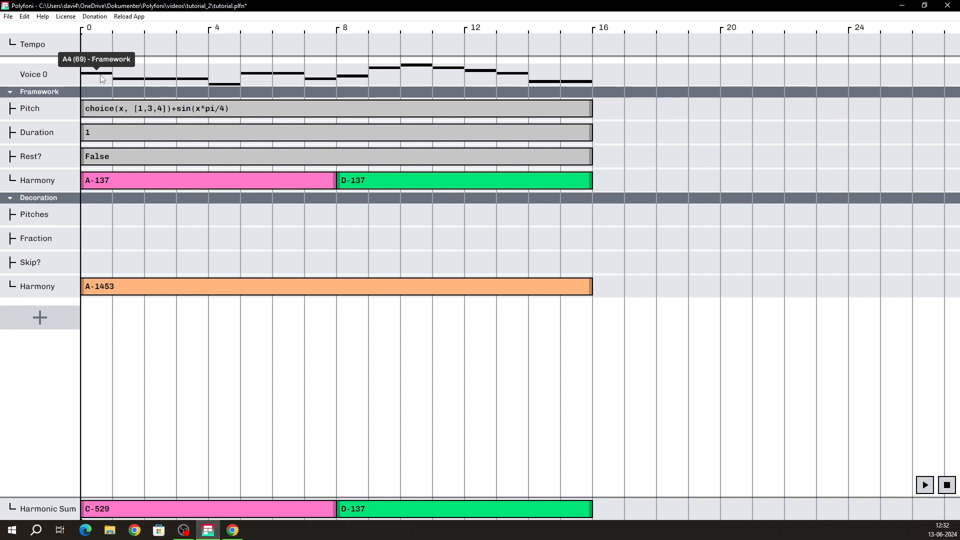
{"action": "key", "text": "ctrl+z"}
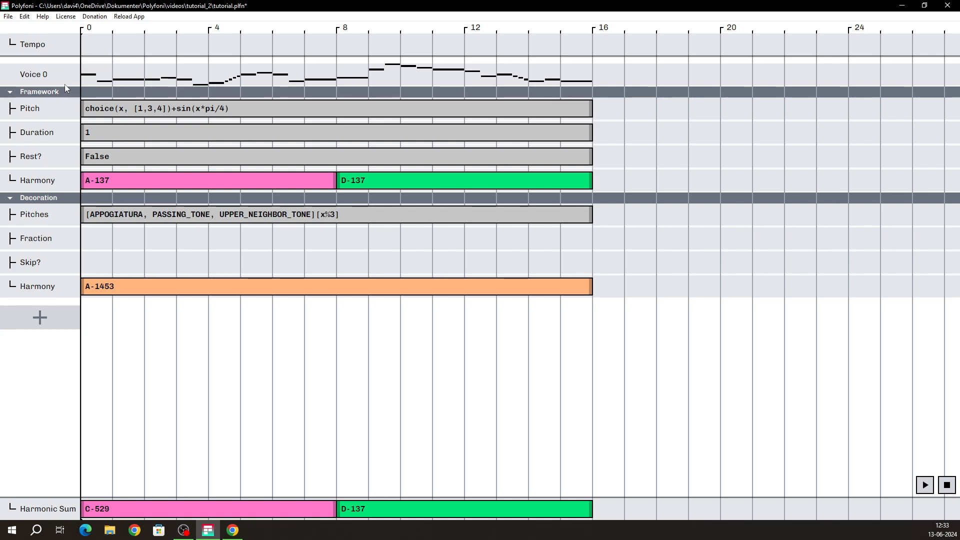
{"action": "mouse_move", "coordinate": [232, 85]}
{"action": "mouse_move", "coordinate": [97, 238]}
{"action": "left_mouse_down"}
{"action": "mouse_move", "coordinate": [427, 252]}
{"action": "mouse_move", "coordinate": [575, 244]}
{"action": "mouse_move", "coordinate": [122, 243]}
{"action": "mouse_move", "coordinate": [405, 251]}
{"action": "mouse_move", "coordinate": [574, 241]}
{"action": "mouse_move", "coordinate": [106, 229]}
{"action": "left_mouse_up"}
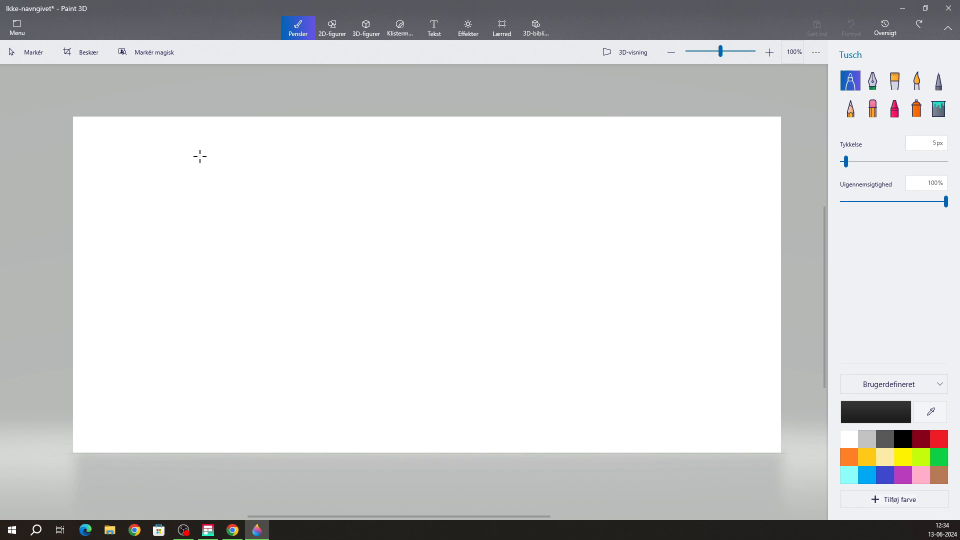
In Paint 3D, handwrite "F = 0" in black marker on the upper part of the blank canvas.
{"action": "left_click_drag", "start_coordinate": [204, 152], "coordinate": [202, 194]}
{"action": "left_click_drag", "start_coordinate": [205, 157], "coordinate": [231, 159]}
{"action": "left_click_drag", "start_coordinate": [205, 175], "coordinate": [265, 174]}
{"action": "left_click_drag", "start_coordinate": [254, 183], "coordinate": [299, 173]}
Switch back to Polyfoni and mark the range from beat 0 to 16 on the Decoration Fraction track.
{"action": "left_click", "coordinate": [232, 530]}
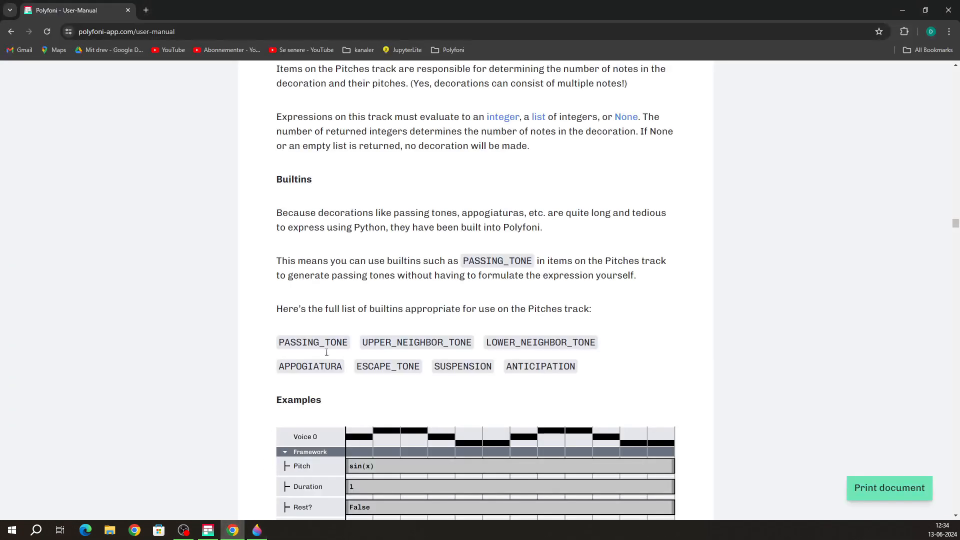
{"action": "left_click", "coordinate": [233, 530]}
{"action": "left_click", "coordinate": [206, 529]}
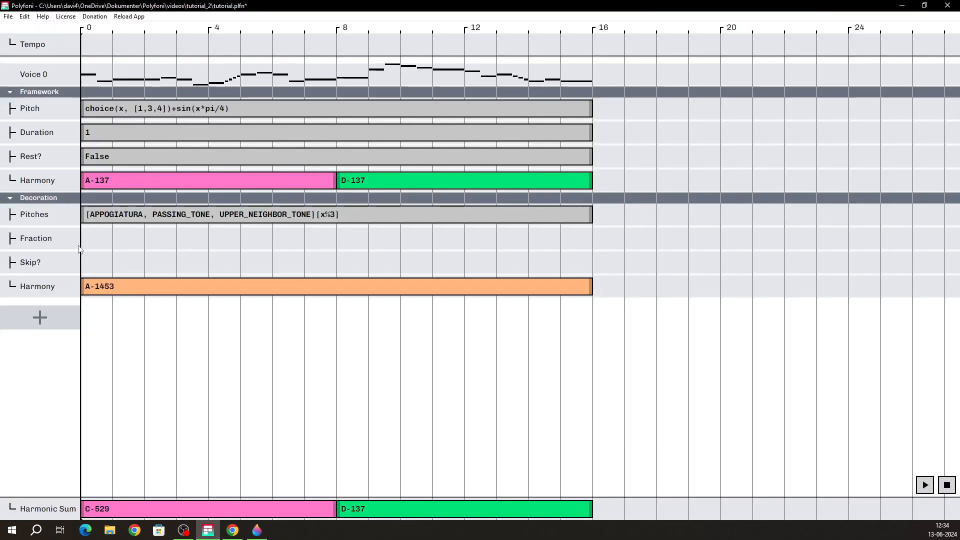
{"action": "left_click_drag", "start_coordinate": [83, 241], "coordinate": [560, 246]}
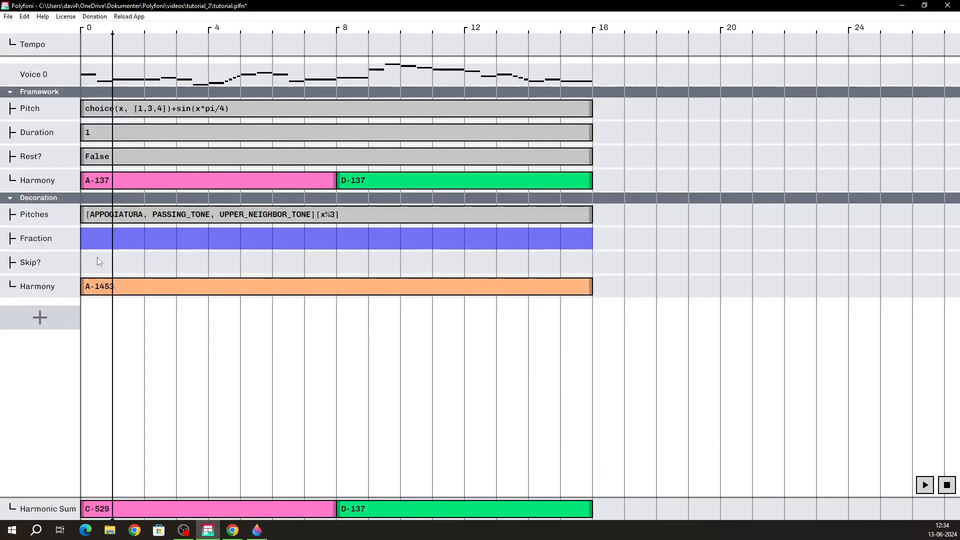
{"action": "left_click_drag", "start_coordinate": [88, 243], "coordinate": [587, 250]}
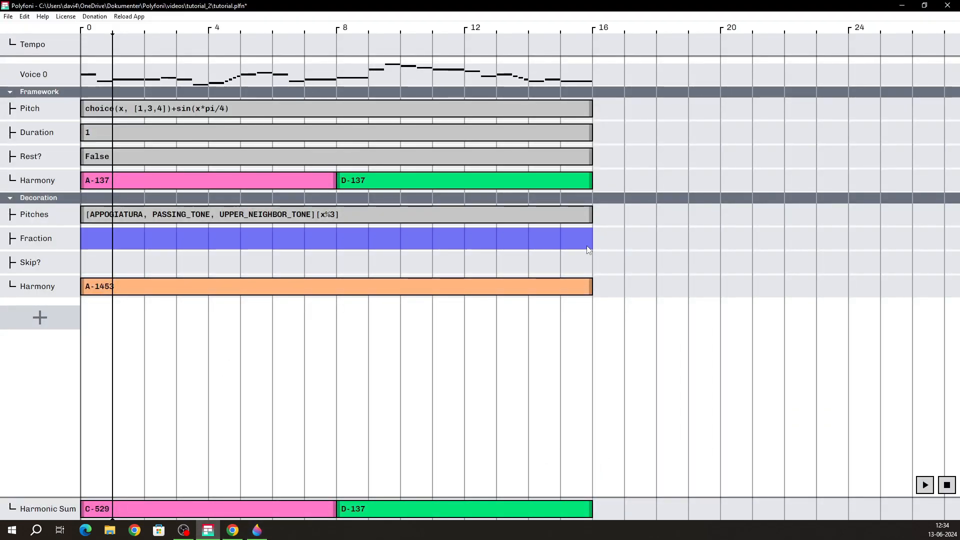
{"action": "left_click_drag", "start_coordinate": [587, 247], "coordinate": [82, 244]}
Switch to Paint 3D and handwrite an underlined 1 beneath the 0 of "F = 0".
{"action": "left_click", "coordinate": [262, 530]}
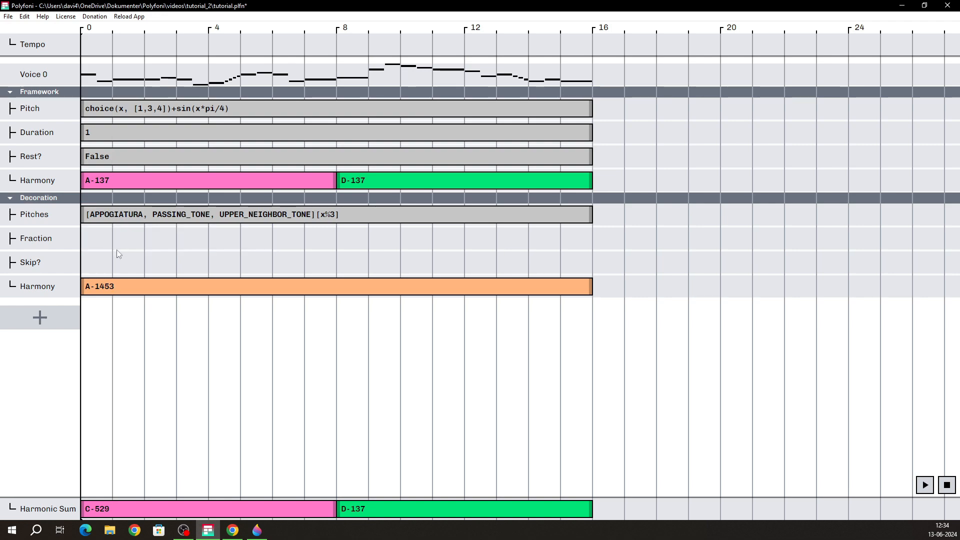
{"action": "left_click", "coordinate": [257, 531]}
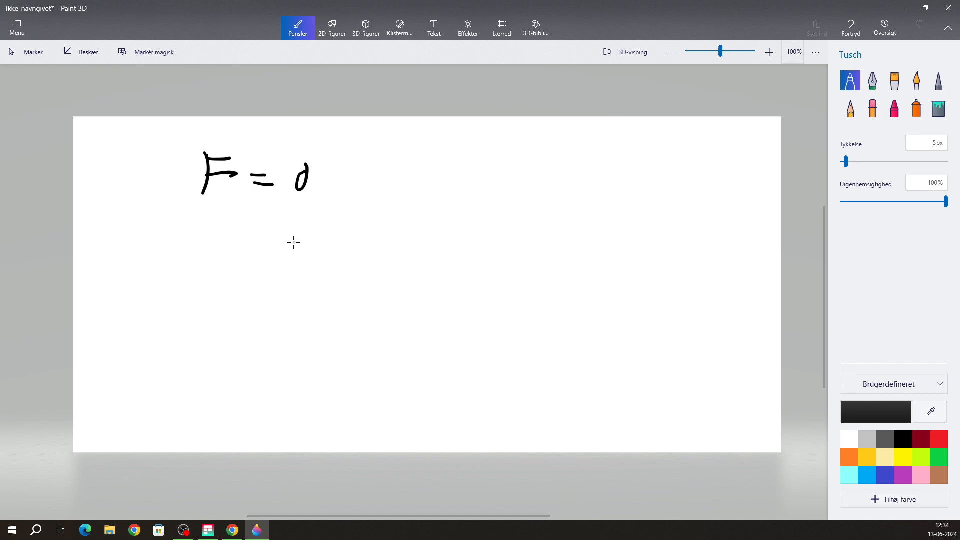
{"action": "mouse_move", "coordinate": [295, 233]}
{"action": "left_mouse_down"}
{"action": "mouse_move", "coordinate": [302, 248]}
{"action": "mouse_move", "coordinate": [328, 254]}
{"action": "left_mouse_up"}
In Polyfoni, create a Decoration Fraction item with the value 1 from beat 0 to 16, and inspect the Voice 0 notes.
{"action": "left_click", "coordinate": [208, 530]}
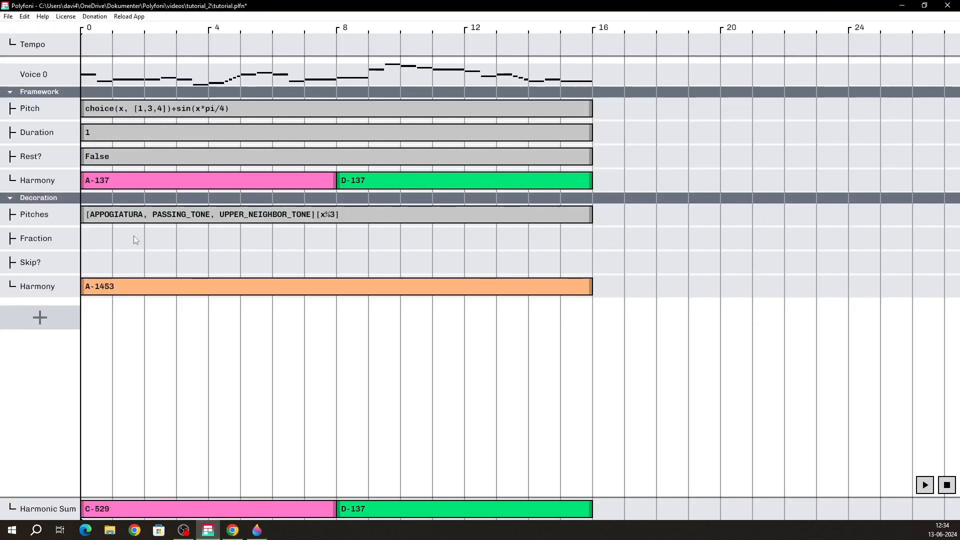
{"action": "left_click_drag", "start_coordinate": [134, 236], "coordinate": [566, 241]}
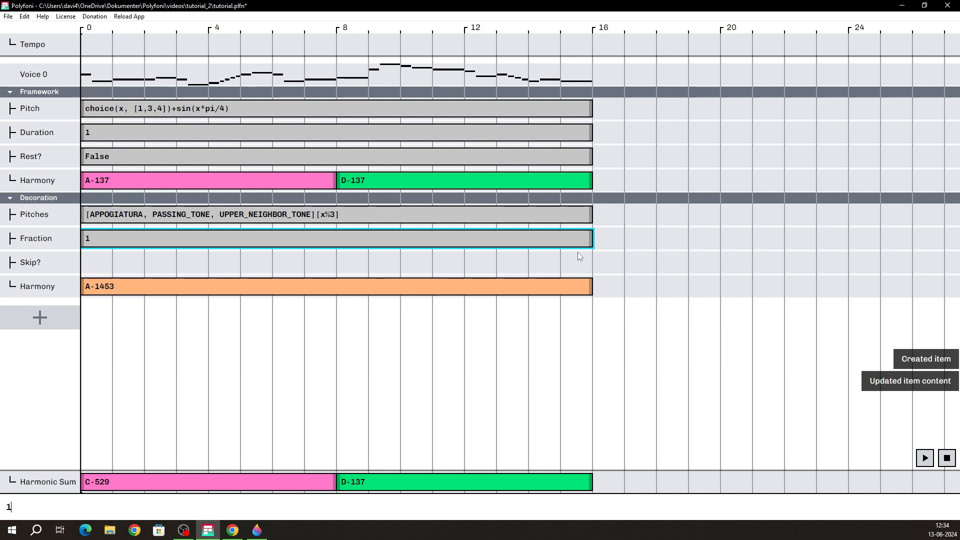
{"action": "left_click", "coordinate": [94, 259]}
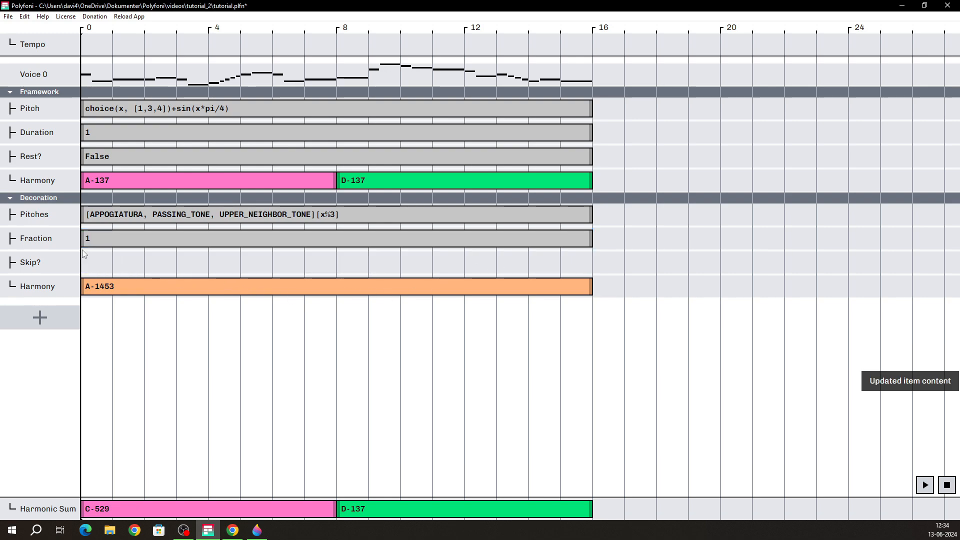
{"action": "mouse_move", "coordinate": [104, 83]}
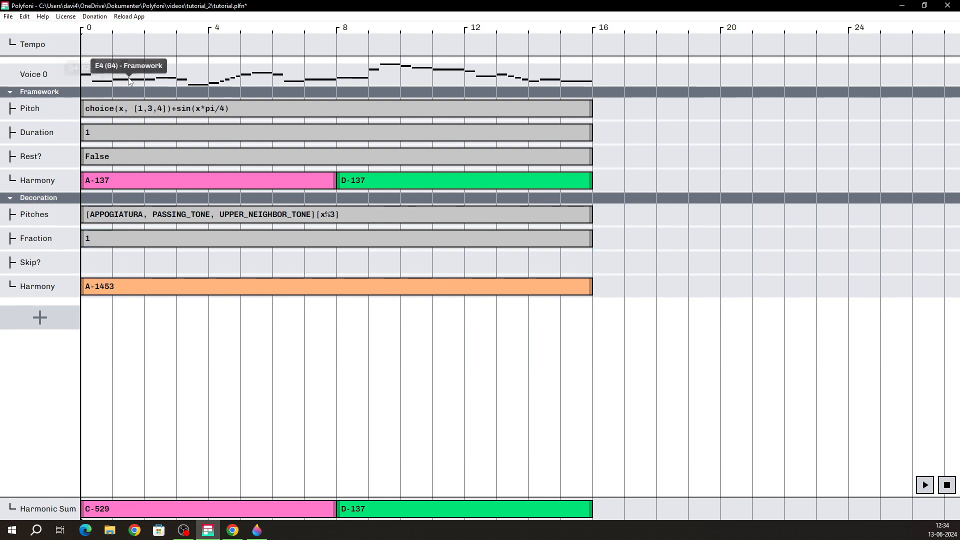
{"action": "mouse_move", "coordinate": [166, 79]}
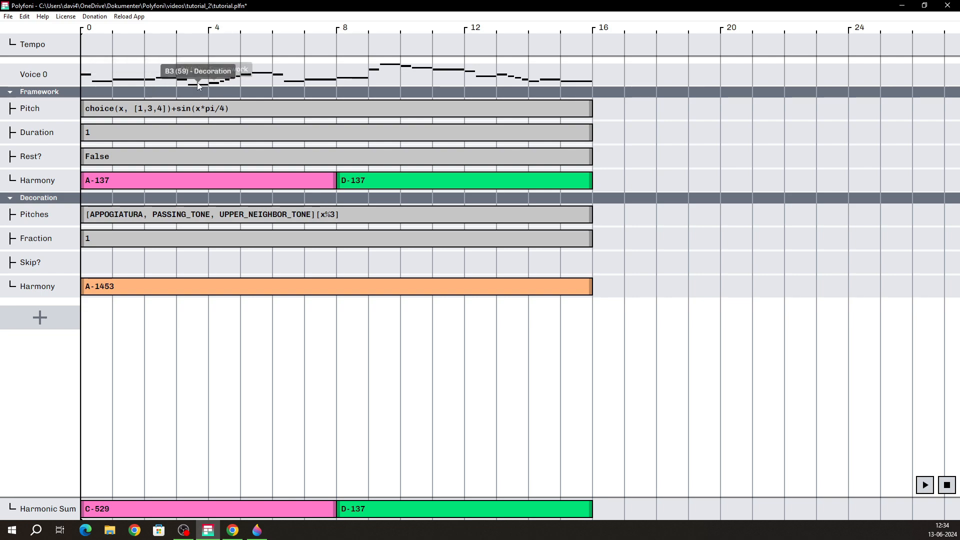
{"action": "mouse_move", "coordinate": [265, 78]}
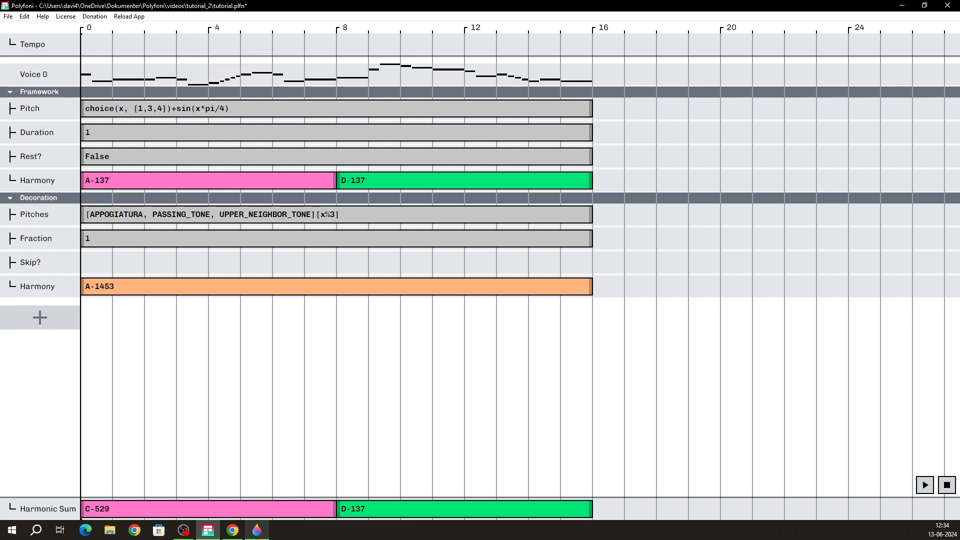
In Paint 3D, handwrite a column with 0 above 1/2 beside the 1, and draw a long horizontal line under "F = 0".
{"action": "left_click", "coordinate": [257, 530]}
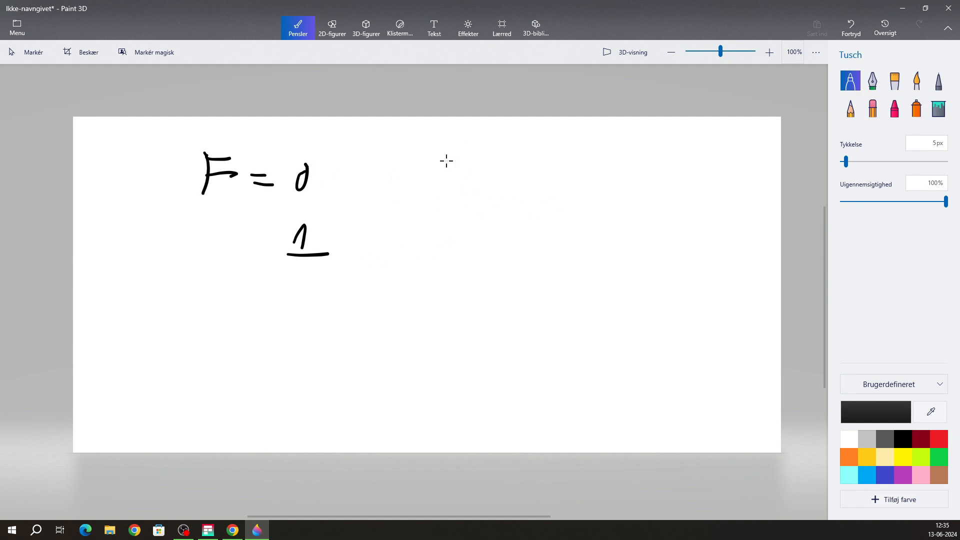
{"action": "key", "text": "ctrl+z"}
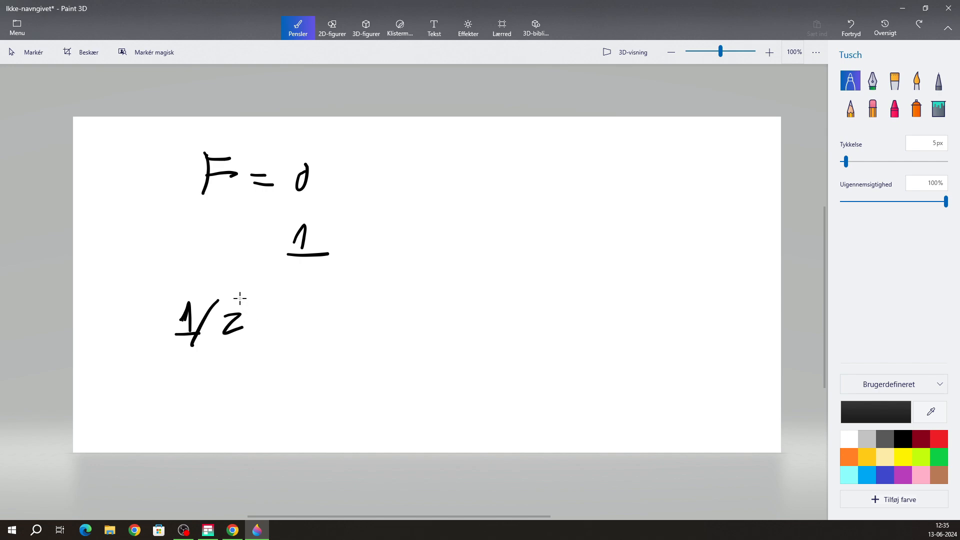
{"action": "left_click_drag", "start_coordinate": [194, 302], "coordinate": [188, 325]}
{"action": "left_click_drag", "start_coordinate": [225, 234], "coordinate": [218, 231]}
{"action": "left_click_drag", "start_coordinate": [160, 214], "coordinate": [494, 207]}
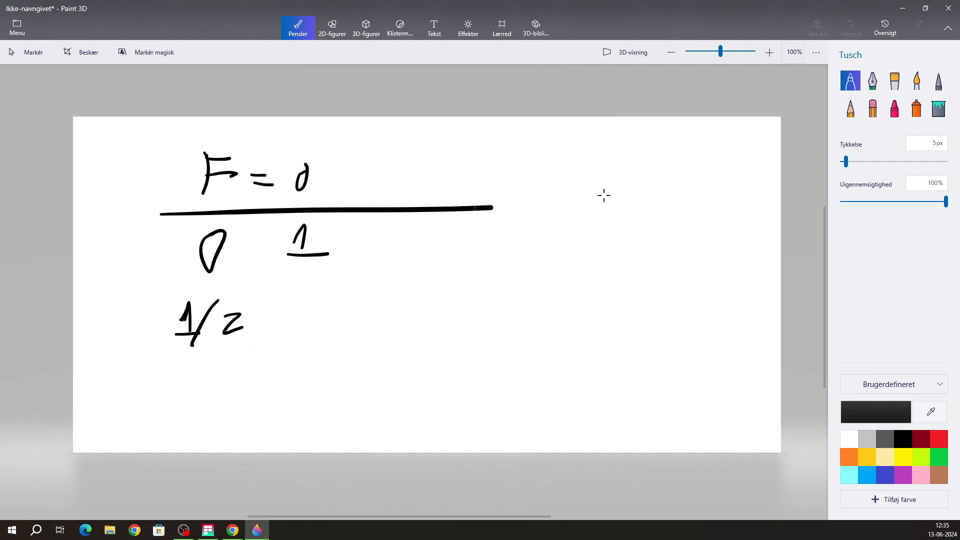
{"action": "left_click_drag", "start_coordinate": [604, 196], "coordinate": [632, 189]}
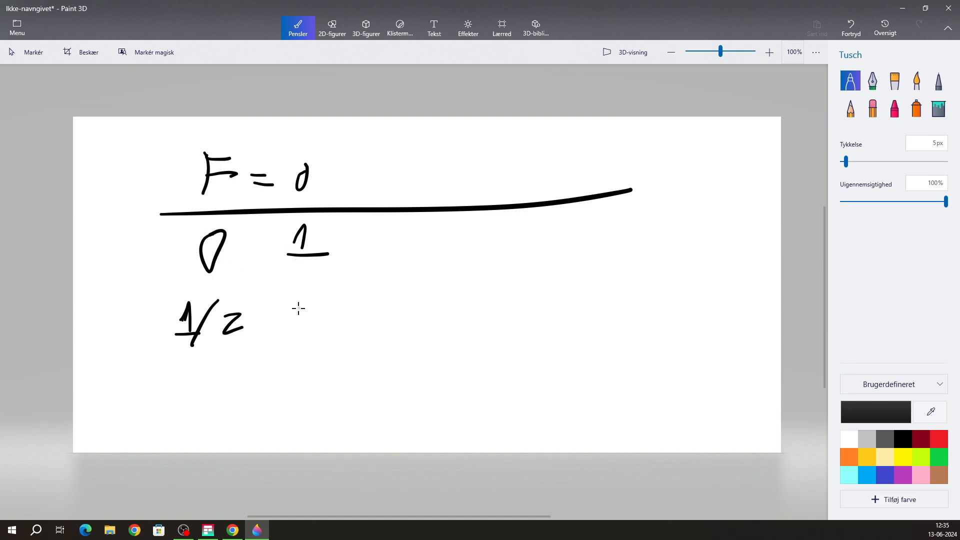
Handwrite 1/3 under the 1, and add a third column with 2 above 1/4.
{"action": "mouse_move", "coordinate": [296, 302]}
{"action": "left_mouse_down"}
{"action": "mouse_move", "coordinate": [300, 324]}
{"action": "mouse_move", "coordinate": [316, 323]}
{"action": "mouse_move", "coordinate": [306, 342]}
{"action": "left_mouse_up"}
{"action": "mouse_move", "coordinate": [339, 307]}
{"action": "left_mouse_down"}
{"action": "mouse_move", "coordinate": [346, 312]}
{"action": "mouse_move", "coordinate": [334, 325]}
{"action": "left_mouse_up"}
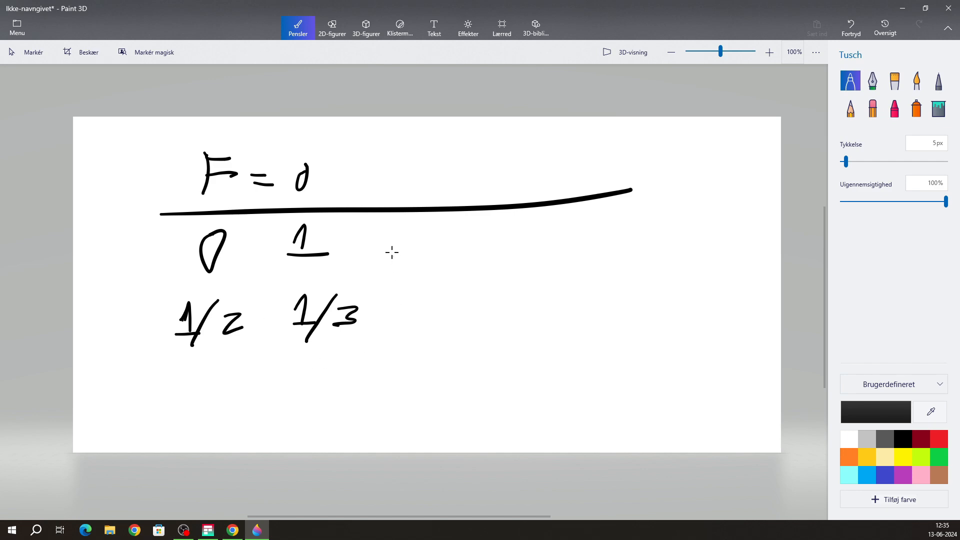
{"action": "left_click_drag", "start_coordinate": [389, 233], "coordinate": [449, 252]}
{"action": "mouse_move", "coordinate": [404, 303]}
{"action": "left_mouse_down"}
{"action": "mouse_move", "coordinate": [419, 320]}
{"action": "mouse_move", "coordinate": [440, 320]}
{"action": "mouse_move", "coordinate": [459, 292]}
{"action": "mouse_move", "coordinate": [466, 335]}
{"action": "mouse_move", "coordinate": [491, 321]}
{"action": "left_mouse_up"}
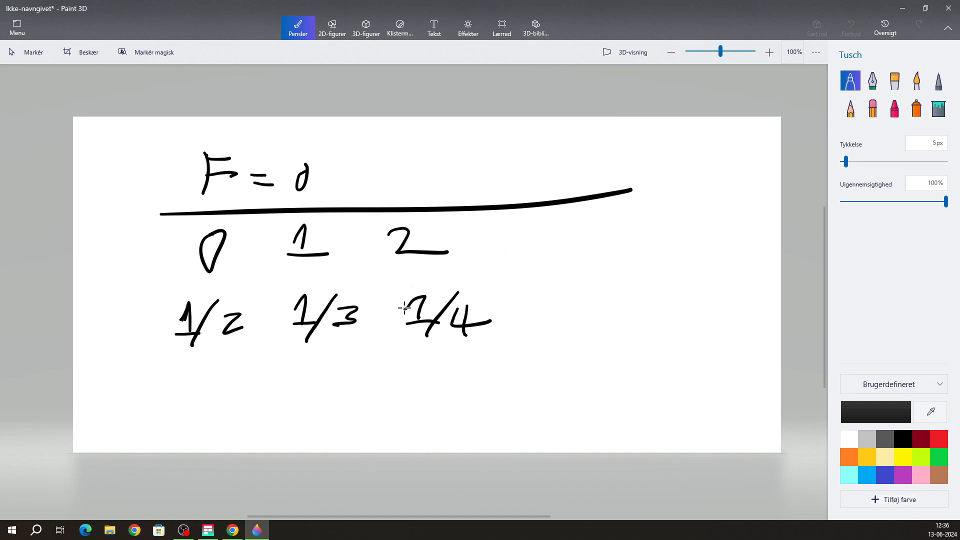
{"action": "mouse_move", "coordinate": [404, 306]}
{"action": "left_mouse_down"}
{"action": "mouse_move", "coordinate": [425, 299]}
{"action": "mouse_move", "coordinate": [427, 326]}
{"action": "left_mouse_up"}
{"action": "left_click_drag", "start_coordinate": [405, 324], "coordinate": [442, 325]}
Handwrite a fourth column with 3 above 1/5.
{"action": "mouse_move", "coordinate": [520, 232]}
{"action": "left_mouse_down"}
{"action": "mouse_move", "coordinate": [569, 230]}
{"action": "mouse_move", "coordinate": [521, 248]}
{"action": "left_mouse_up"}
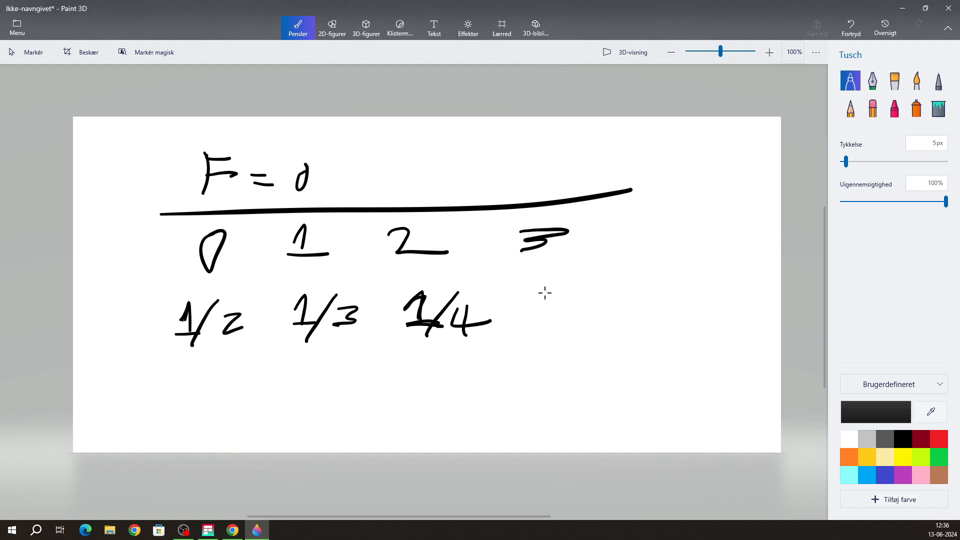
{"action": "left_click_drag", "start_coordinate": [538, 306], "coordinate": [565, 318]}
{"action": "left_click_drag", "start_coordinate": [596, 285], "coordinate": [559, 333]}
{"action": "mouse_move", "coordinate": [611, 303]}
{"action": "left_mouse_down"}
{"action": "mouse_move", "coordinate": [620, 301]}
{"action": "mouse_move", "coordinate": [585, 331]}
{"action": "left_mouse_up"}
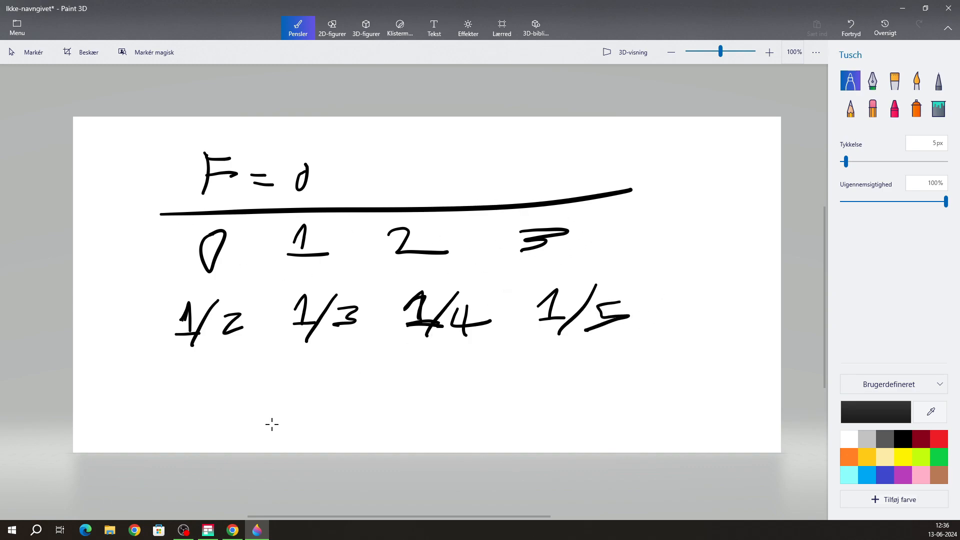
In Polyfoni, set the Decoration Fraction value to 5, play back the opening beats, and stop playback.
{"action": "left_click", "coordinate": [209, 530]}
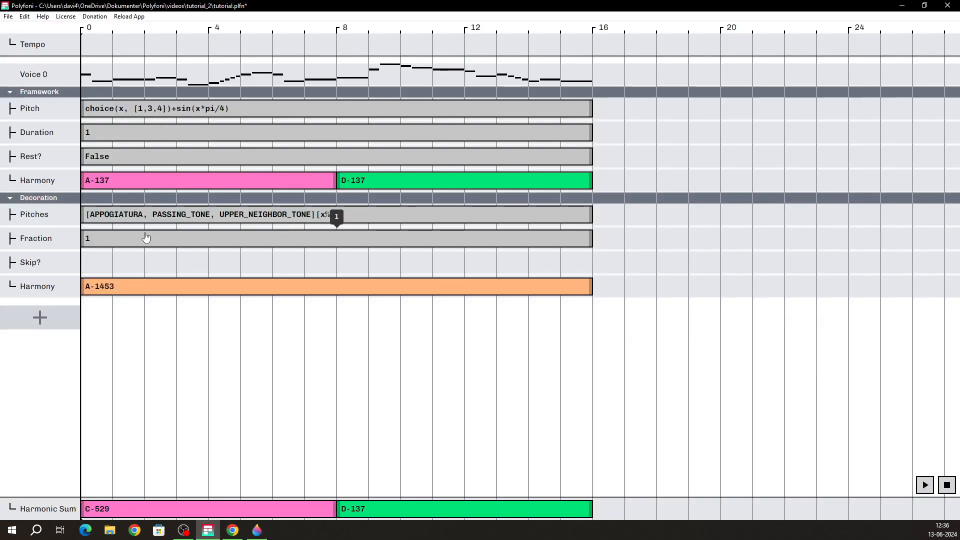
{"action": "left_click", "coordinate": [226, 245]}
{"action": "type", "text": "5"}
{"action": "key", "text": "Return"}
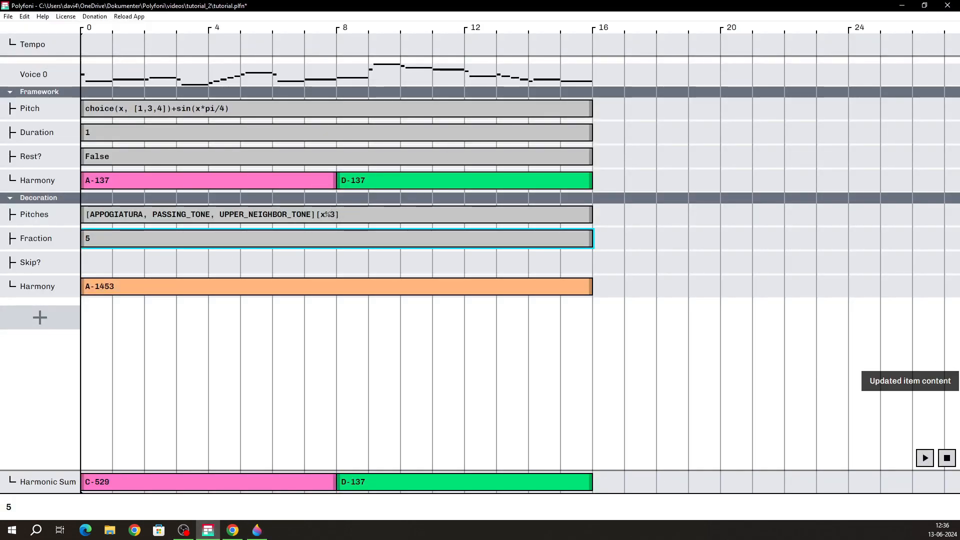
{"action": "left_click", "coordinate": [925, 456]}
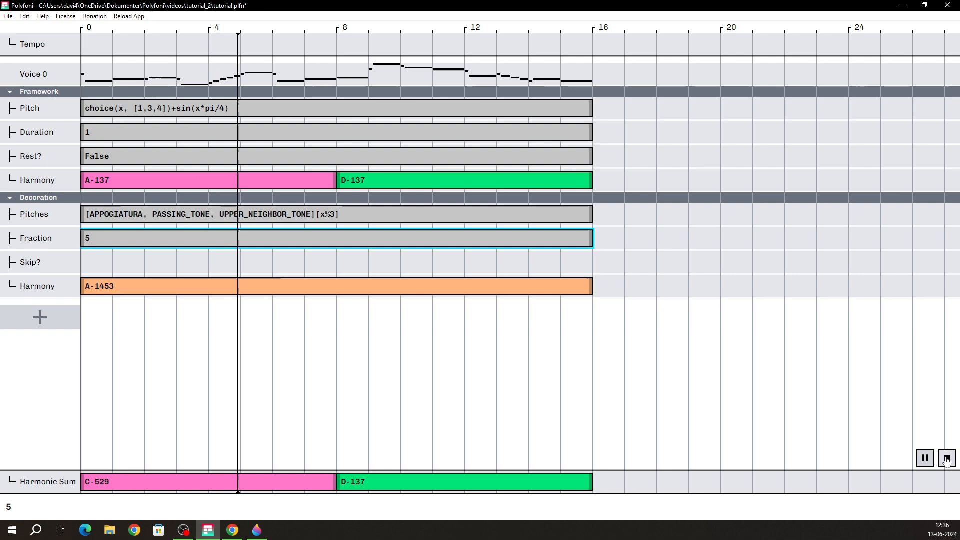
{"action": "left_click", "coordinate": [947, 458]}
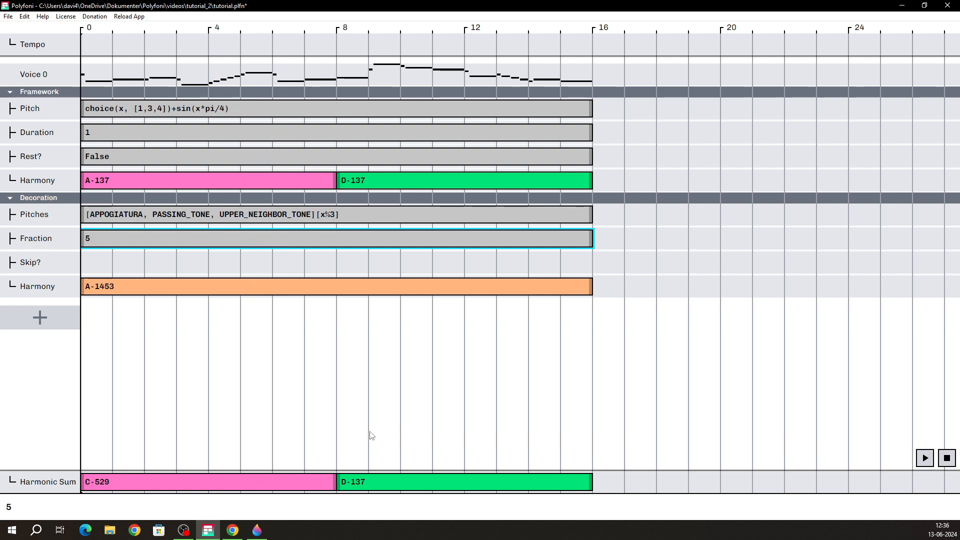
In Paint 3D, draw short horizontal strokes in front of the handwritten 0 and 1.
{"action": "left_click", "coordinate": [257, 530]}
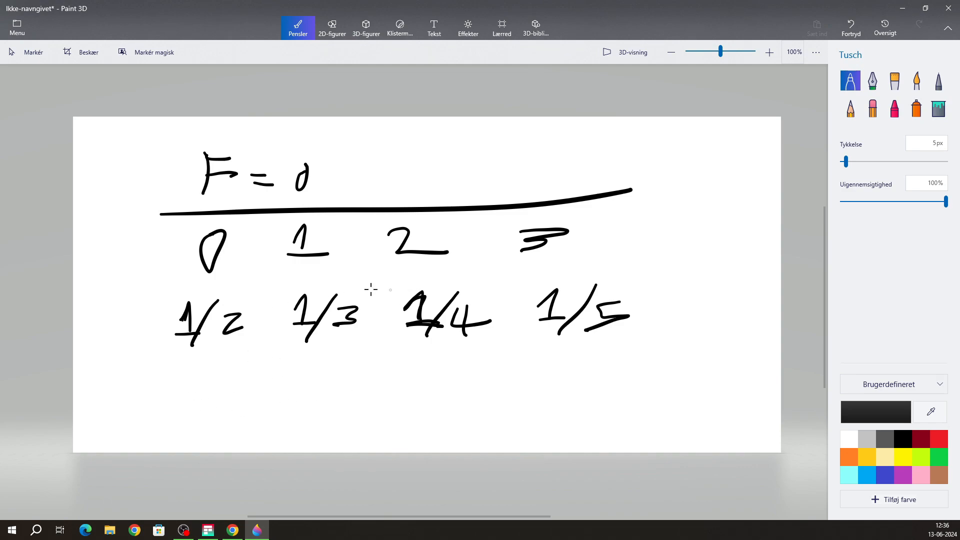
{"action": "left_click_drag", "start_coordinate": [173, 251], "coordinate": [191, 249]}
{"action": "left_click_drag", "start_coordinate": [267, 241], "coordinate": [299, 245]}
In Polyfoni, set the Decoration Fraction value to -3 and inspect the decoration notes on Voice 0.
{"action": "left_click", "coordinate": [208, 530]}
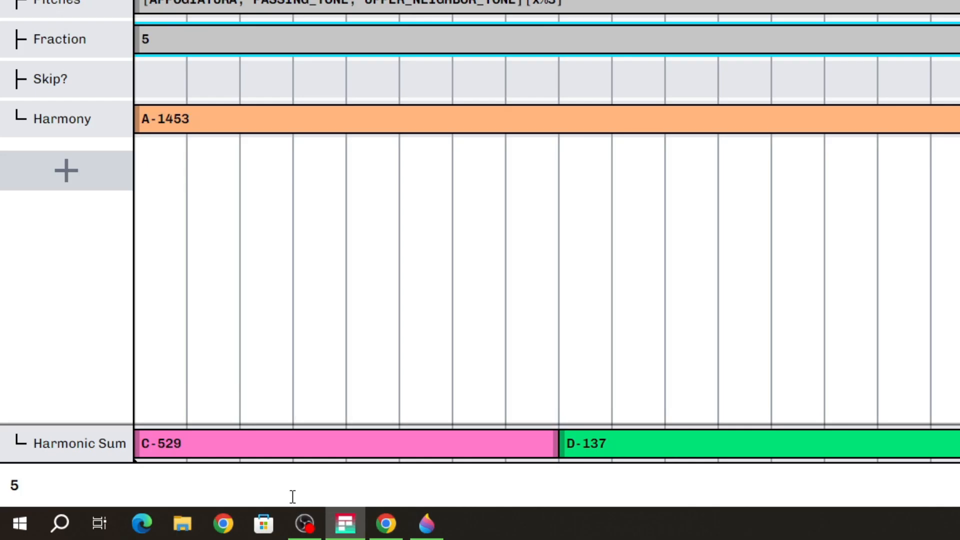
{"action": "mouse_move", "coordinate": [196, 485]}
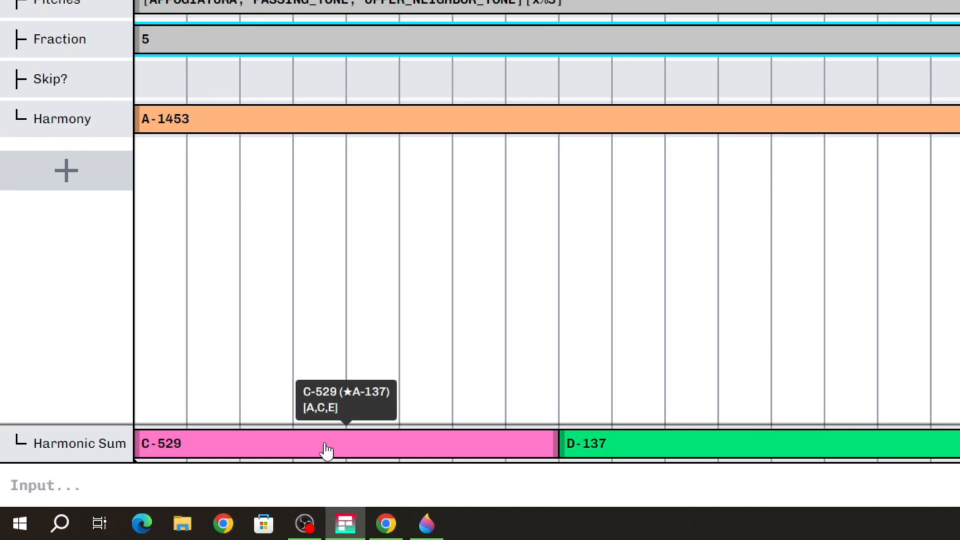
{"action": "type", "text": "-3"}
{"action": "key", "text": "Return"}
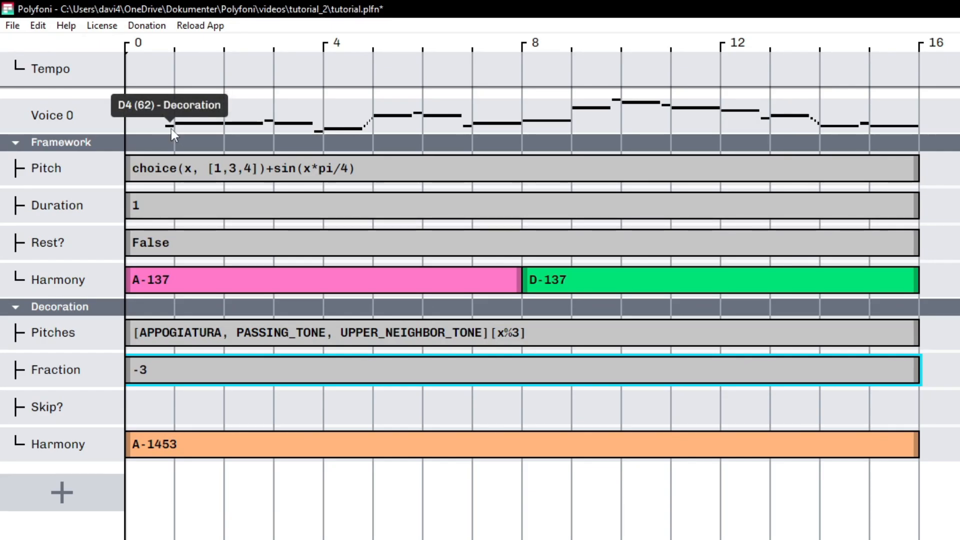
{"action": "mouse_move", "coordinate": [168, 75]}
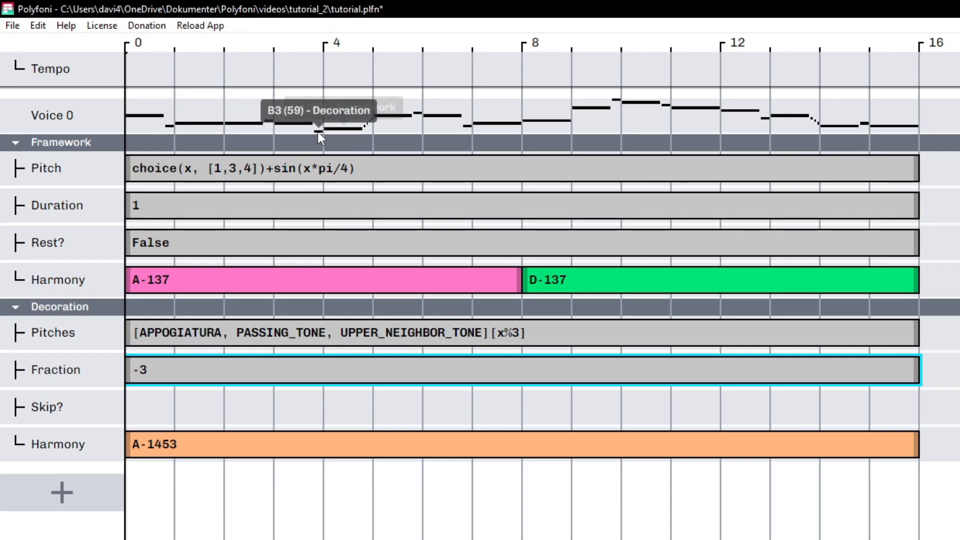
{"action": "mouse_move", "coordinate": [366, 131]}
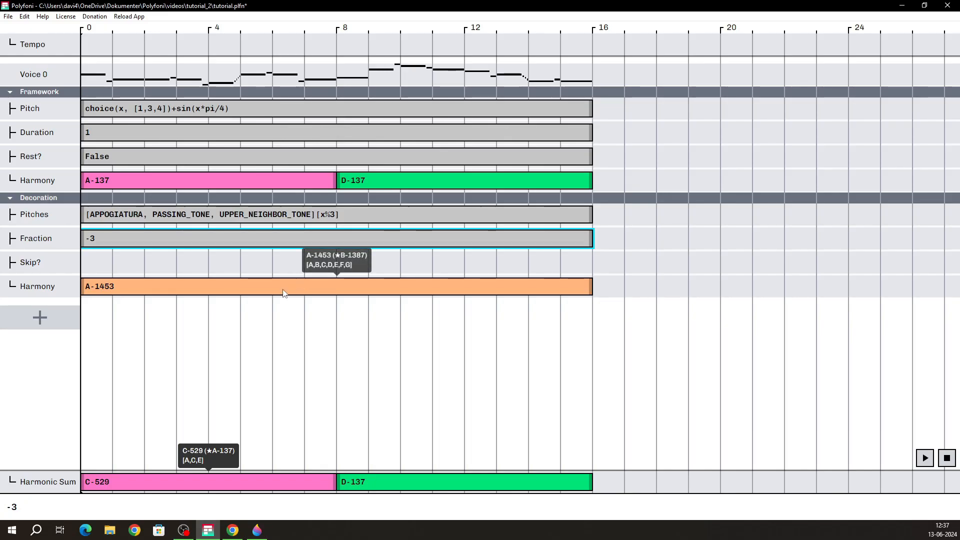
Review the handwritten fraction table in Paint 3D and return to Polyfoni.
{"action": "left_click", "coordinate": [257, 530]}
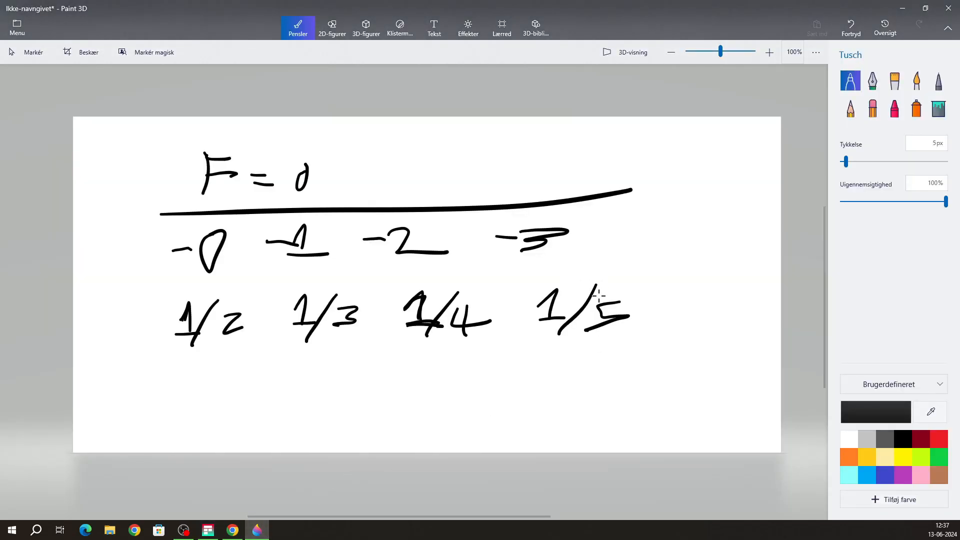
{"action": "left_click", "coordinate": [207, 530]}
{"action": "mouse_move", "coordinate": [217, 85]}
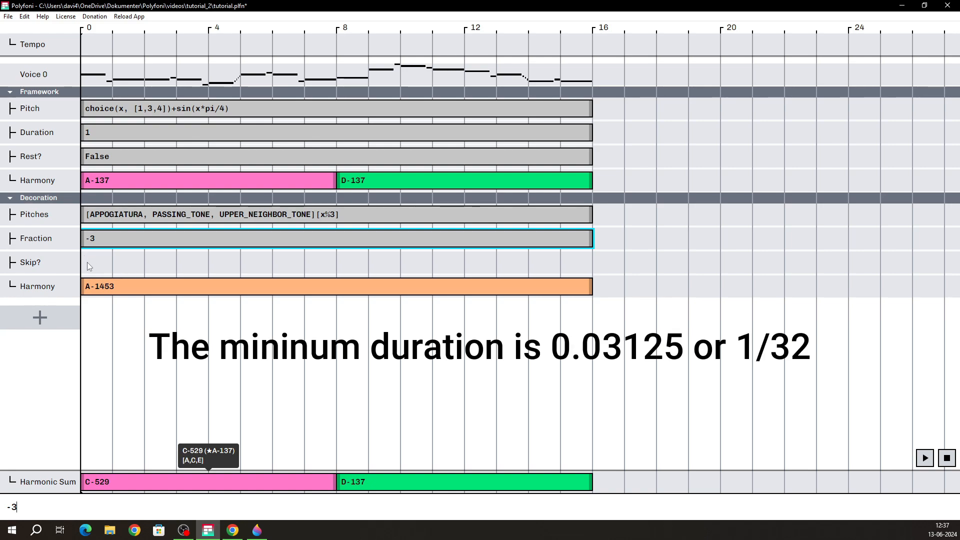
Close the Fraction item's value entry, play back the melody from the beginning, and stop playback.
{"action": "key", "text": "Return"}
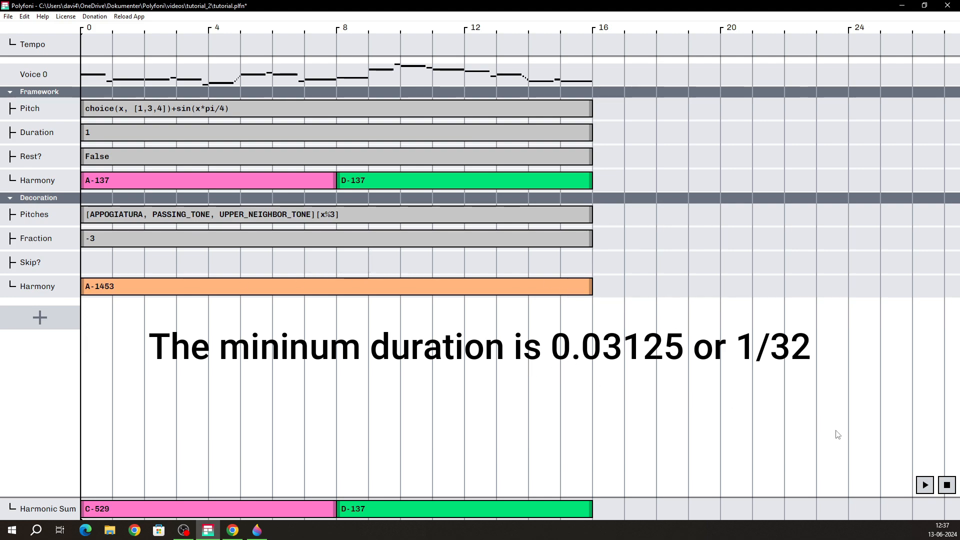
{"action": "left_click", "coordinate": [925, 485]}
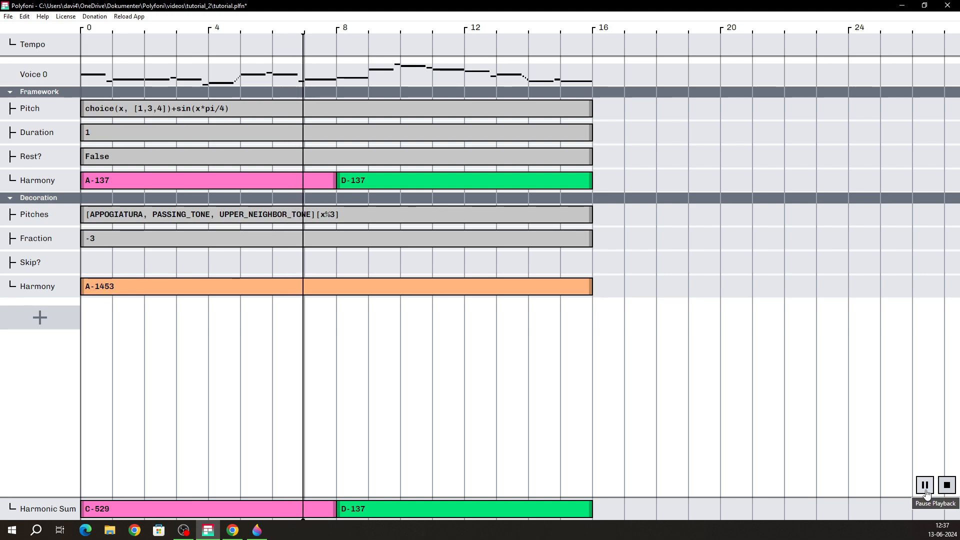
{"action": "left_click", "coordinate": [933, 486]}
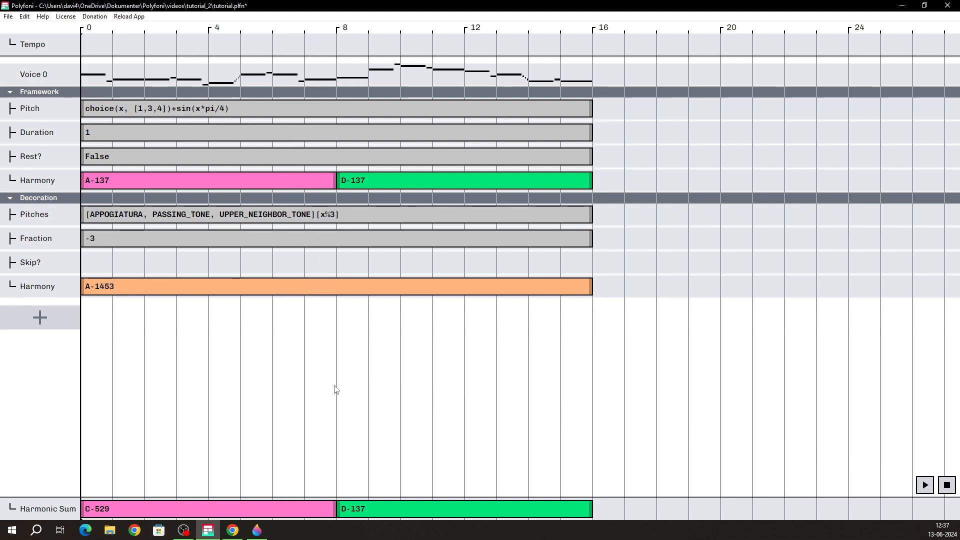
Set the Decoration Fraction to -3 if x%4==0 else 0, play back the melody, and stop playback.
{"action": "left_click", "coordinate": [176, 239]}
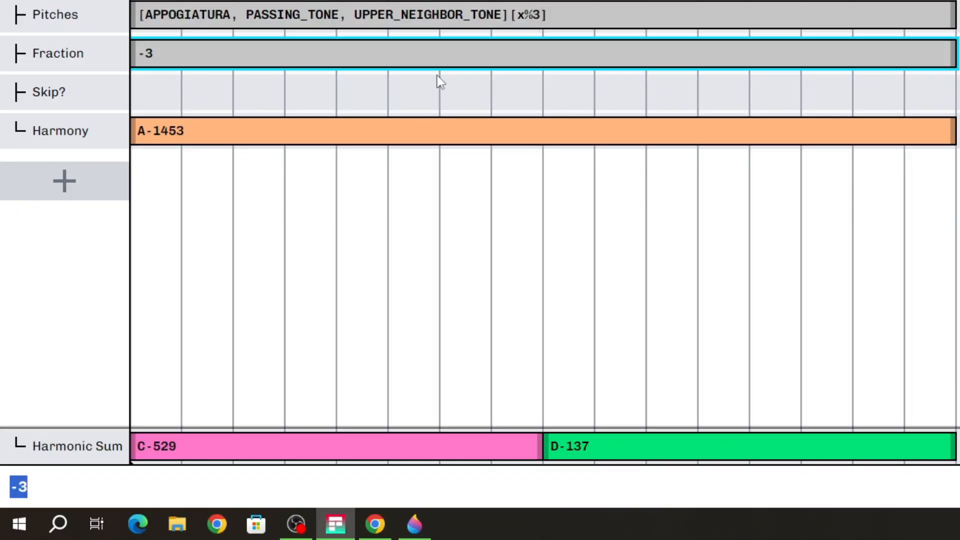
{"action": "key", "text": "End"}
{"action": "type", "text": "of"}
{"action": "key", "text": "BackSpace"}
{"action": "key", "text": "BackSpace"}
{"action": "type", "text": "if "}
{"action": "type", "text": "x%2"}
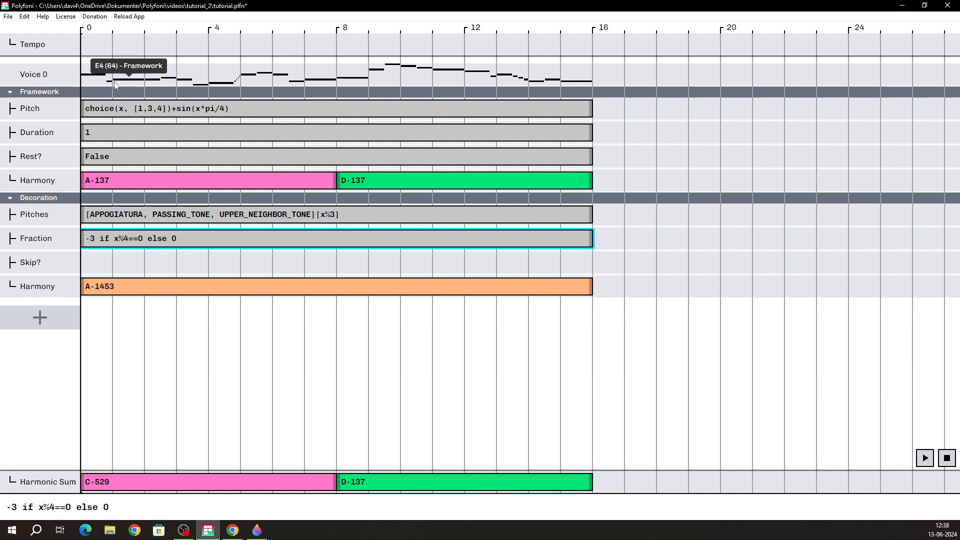
{"action": "left_click", "coordinate": [931, 465]}
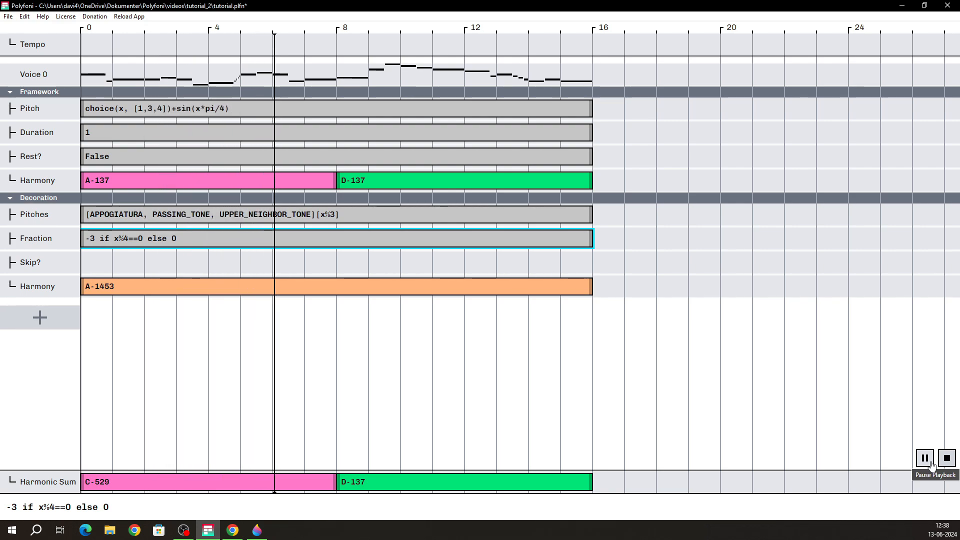
{"action": "left_click", "coordinate": [946, 459]}
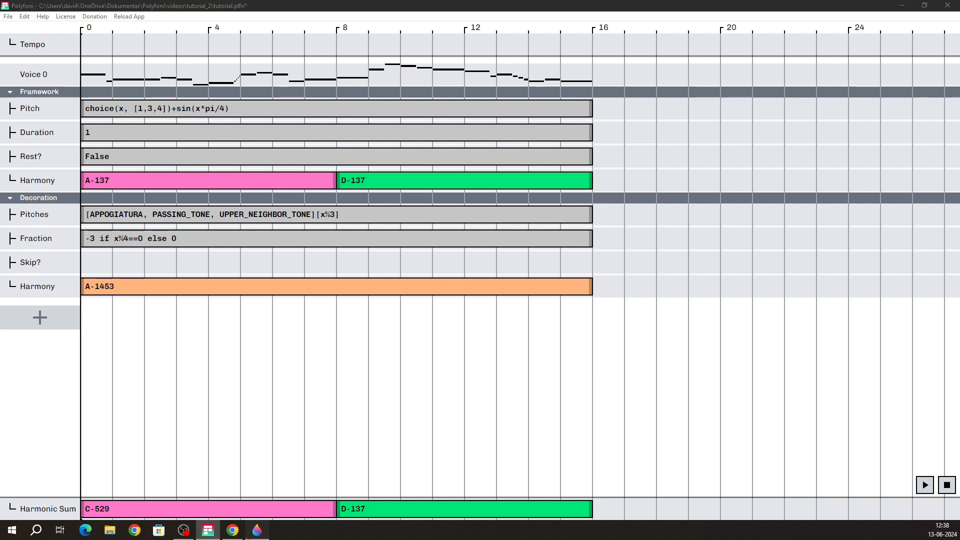
In Polyfoni, add a Skip? item over beats 0 to 16 with the expression x%2==0 and inspect Voice 0's notes.
{"action": "left_click", "coordinate": [255, 534]}
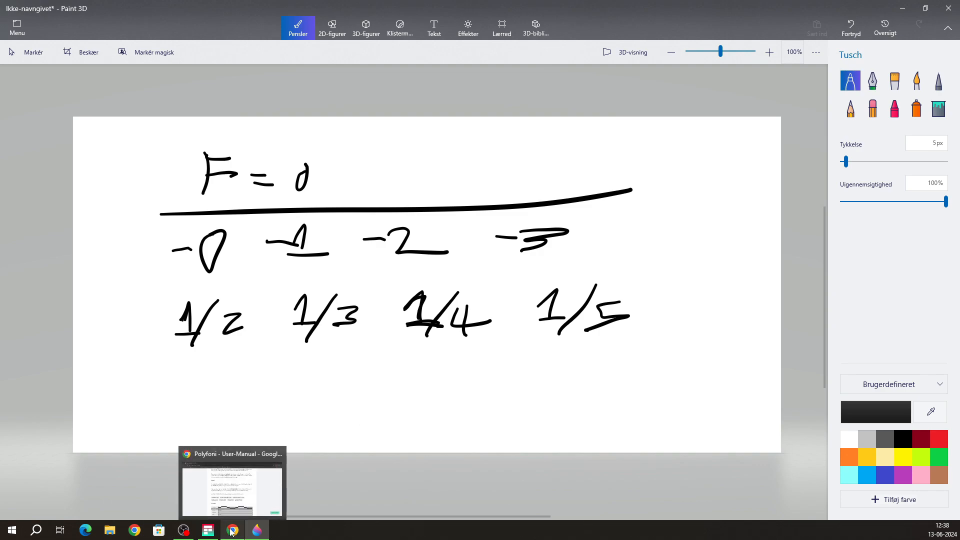
{"action": "left_click", "coordinate": [232, 490]}
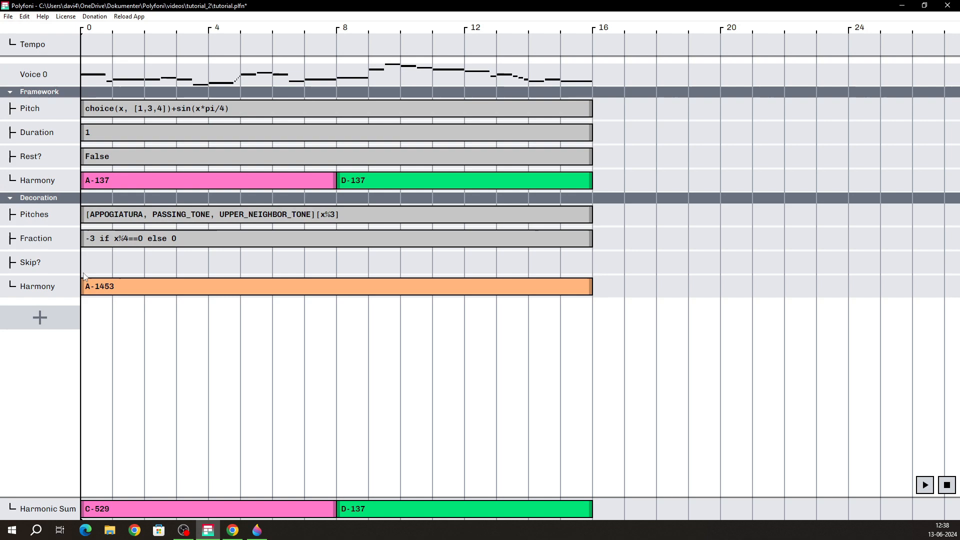
{"action": "left_click_drag", "start_coordinate": [84, 262], "coordinate": [575, 263]}
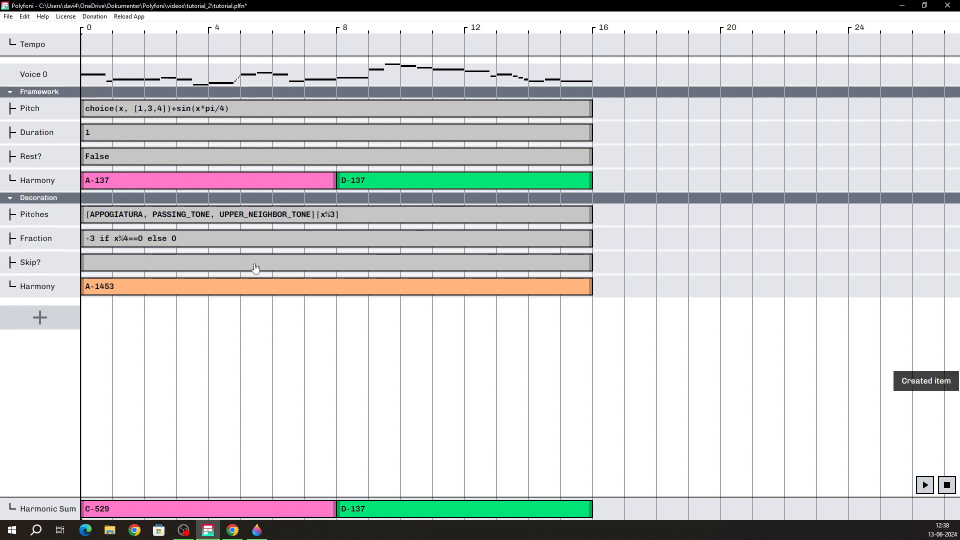
{"action": "left_click", "coordinate": [209, 269]}
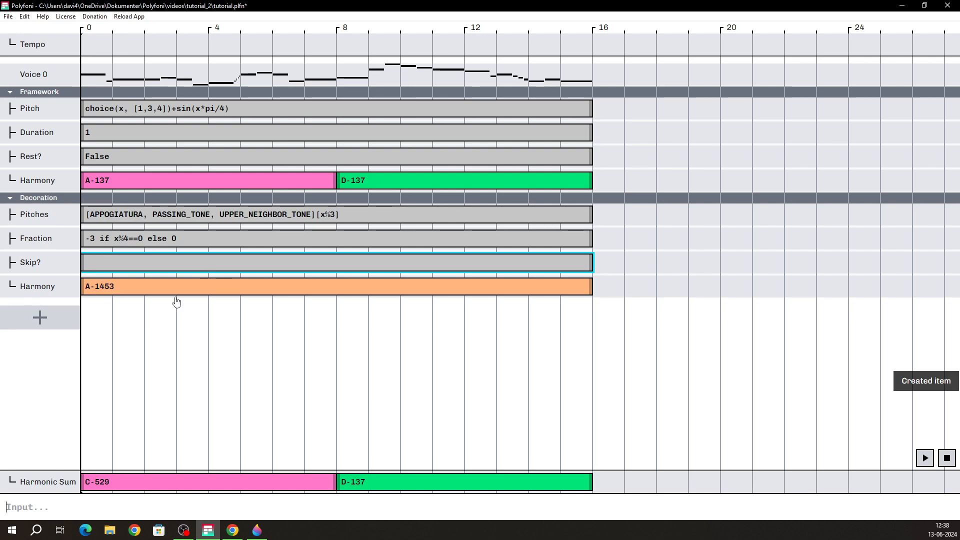
{"action": "type", "text": "x"}
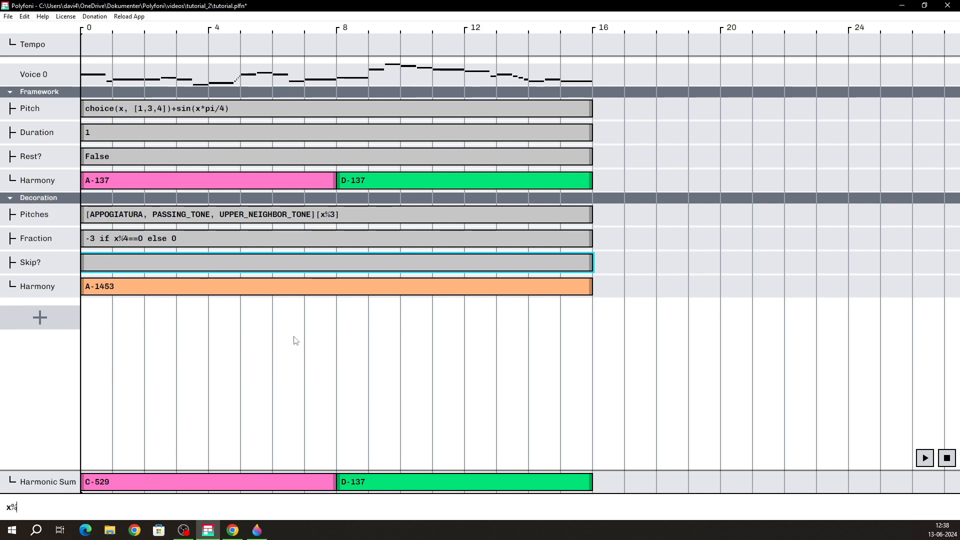
{"action": "type", "text": "%2==0"}
{"action": "key", "text": "Return"}
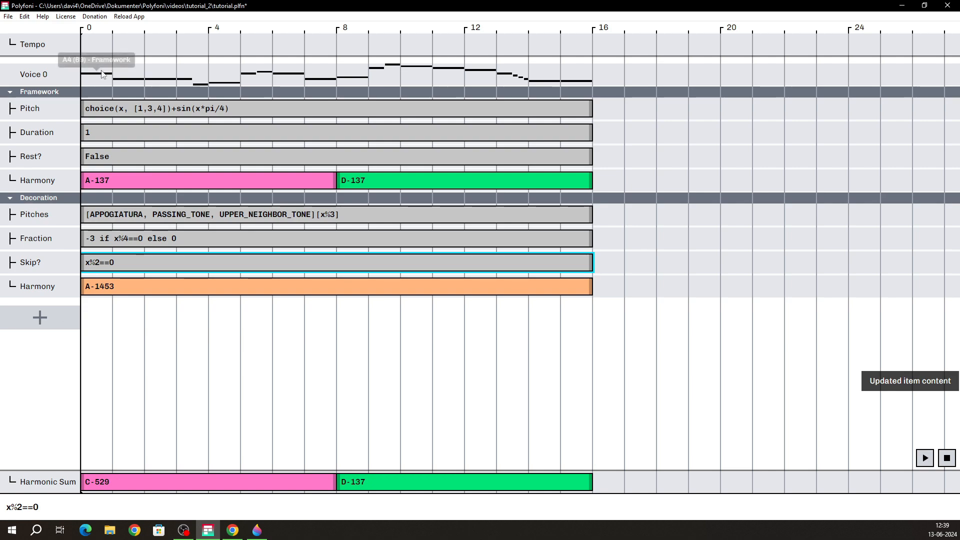
{"action": "mouse_move", "coordinate": [136, 81]}
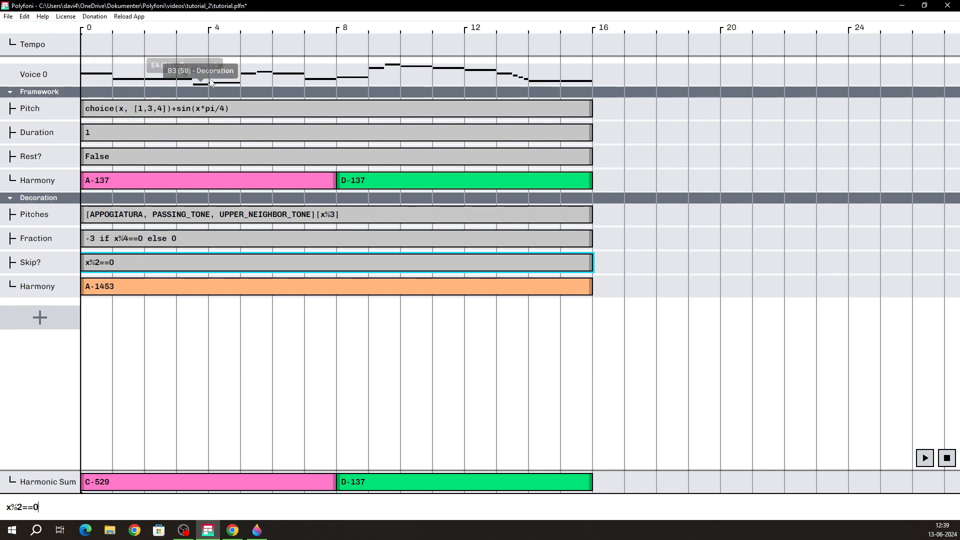
{"action": "mouse_move", "coordinate": [255, 73]}
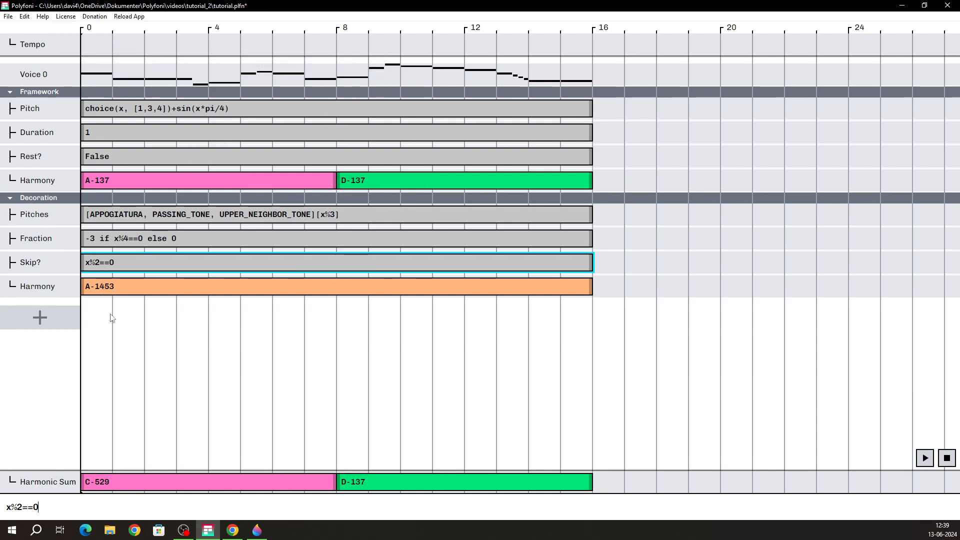
Cut the x%2==0 item out of the Decoration group's Skip? row.
{"action": "left_click", "coordinate": [111, 316]}
{"action": "mouse_move", "coordinate": [193, 263]}
{"action": "left_mouse_down"}
{"action": "mouse_move", "coordinate": [161, 264]}
{"action": "mouse_move", "coordinate": [229, 263]}
{"action": "mouse_move", "coordinate": [210, 266]}
{"action": "left_mouse_up"}
{"action": "left_click", "coordinate": [210, 330]}
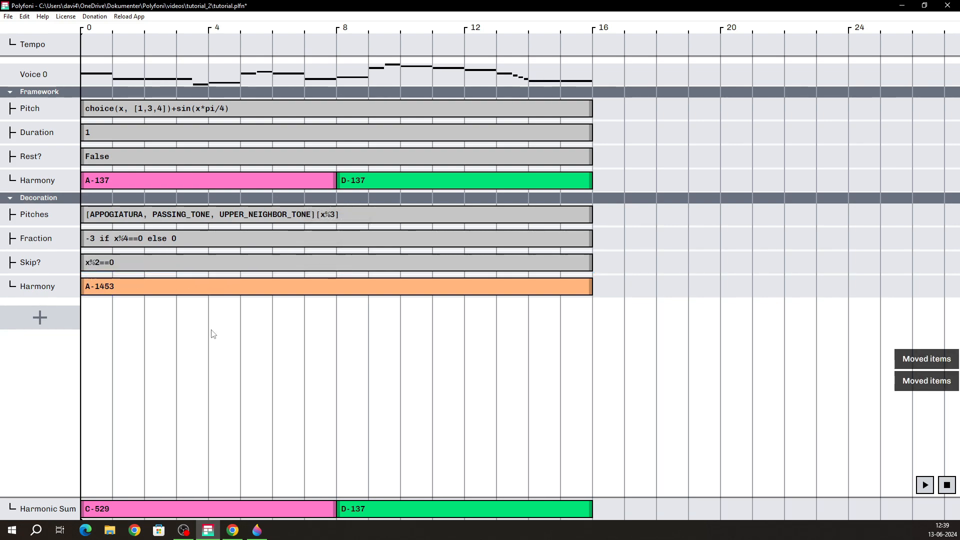
{"action": "left_click", "coordinate": [95, 334]}
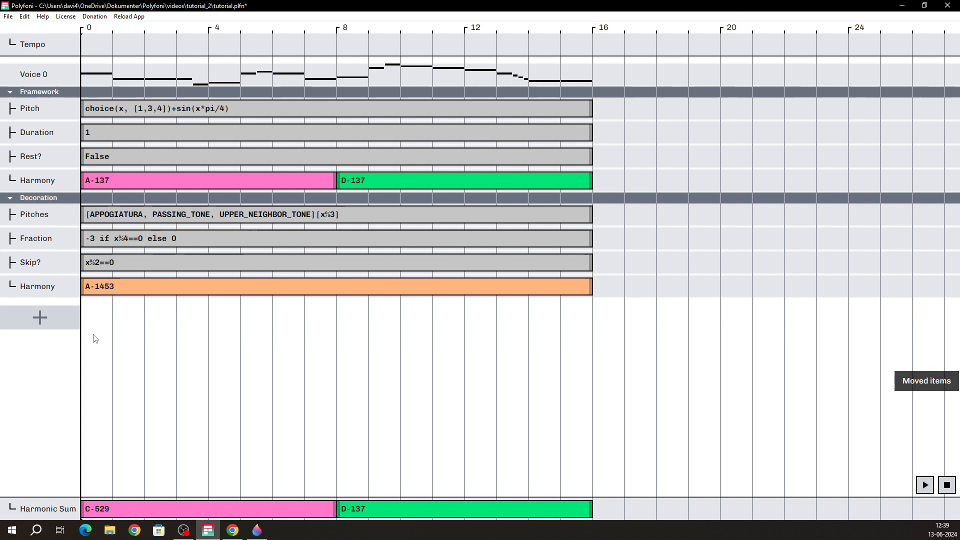
{"action": "left_click", "coordinate": [119, 264]}
{"action": "key", "text": "ctrl+x"}
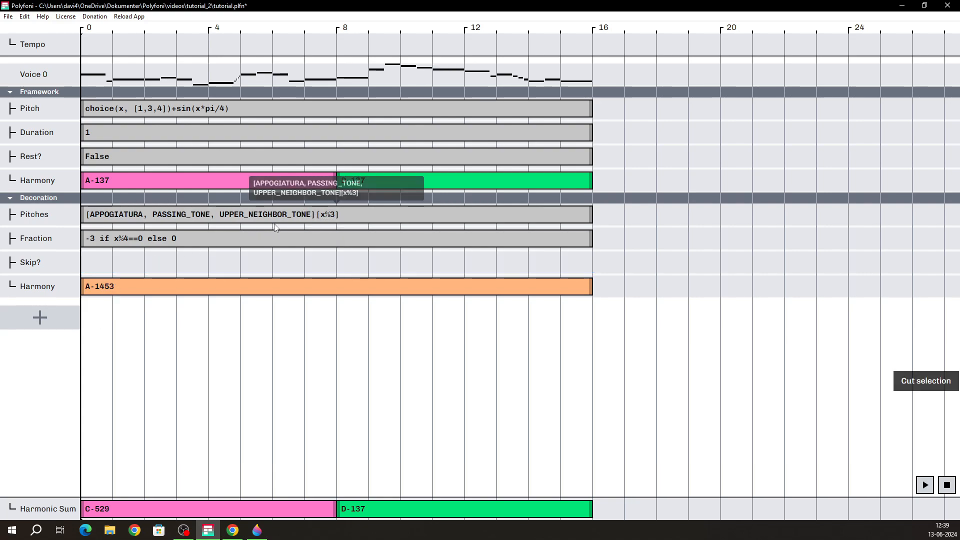
Replace UPPER_NEIGHBOR_TONE with None in the Decoration Pitches expression, giving [APPOGIATURA, PASSING_TONE, None][x%3].
{"action": "left_click", "coordinate": [276, 222]}
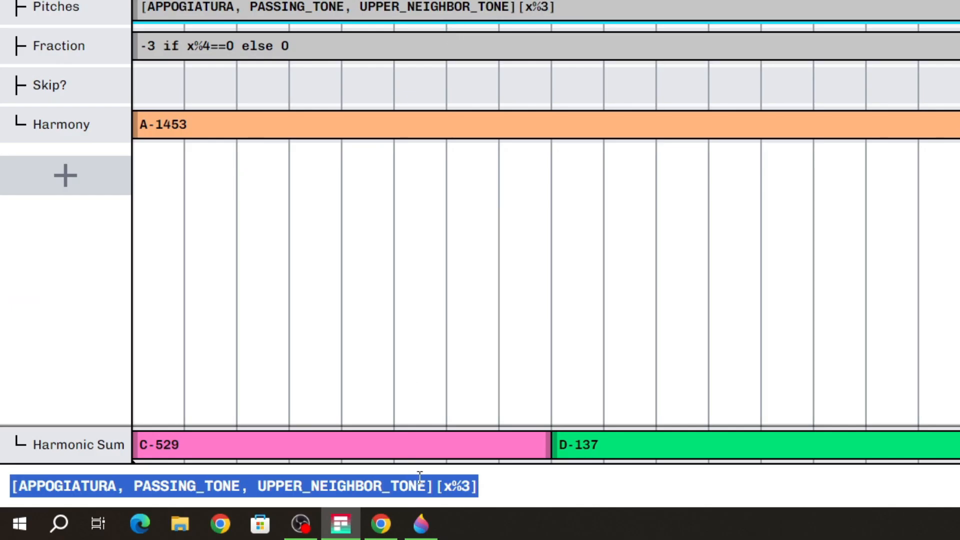
{"action": "left_click_drag", "start_coordinate": [425, 479], "coordinate": [264, 476]}
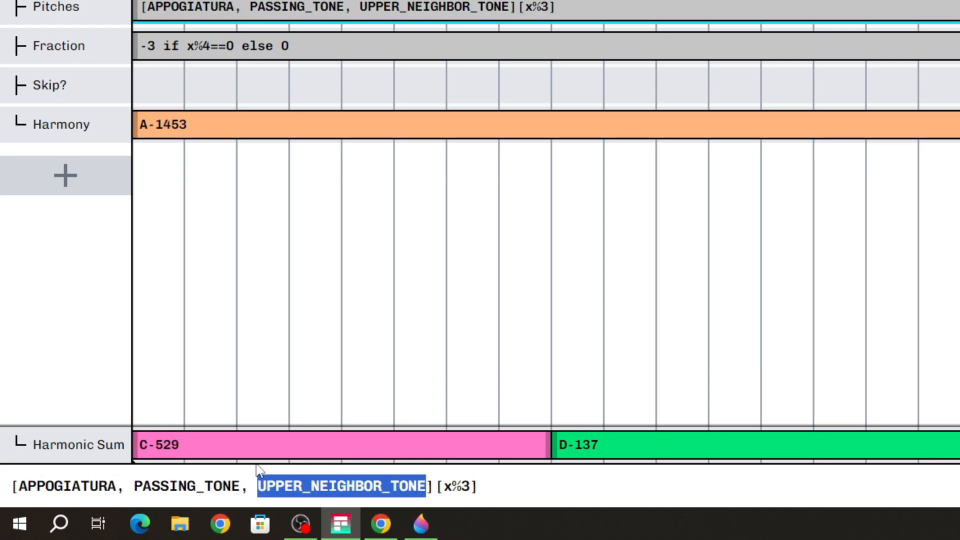
{"action": "type", "text": "None"}
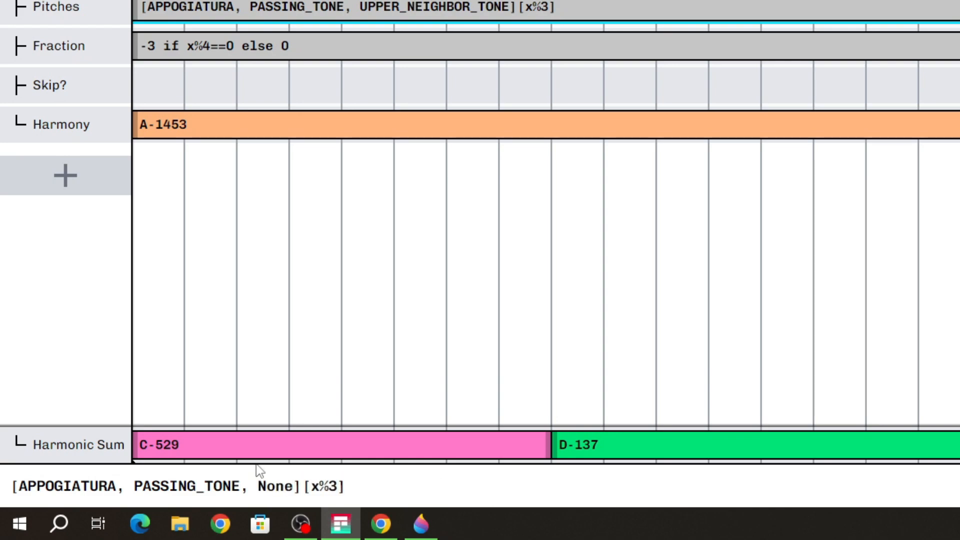
{"action": "key", "text": "Return"}
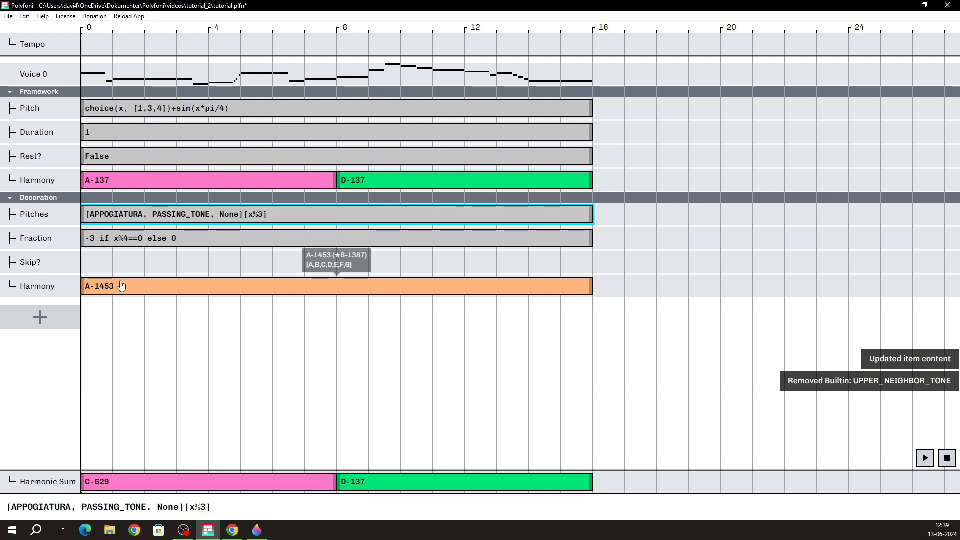
{"action": "left_click", "coordinate": [96, 266]}
Highlight None in the Decoration Pitches expression, deselect the item, and play back the melody.
{"action": "left_click", "coordinate": [215, 215]}
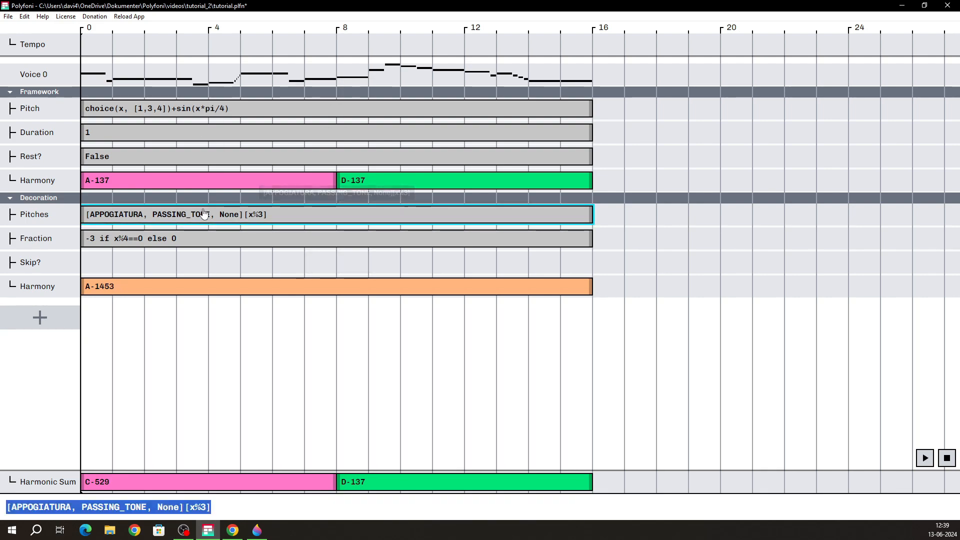
{"action": "double_click", "coordinate": [168, 507]}
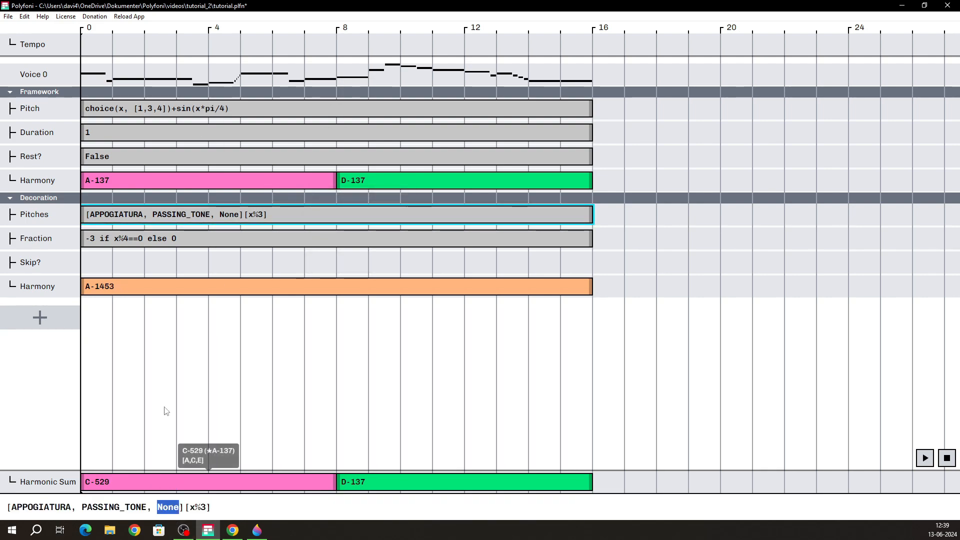
{"action": "left_click", "coordinate": [88, 272]}
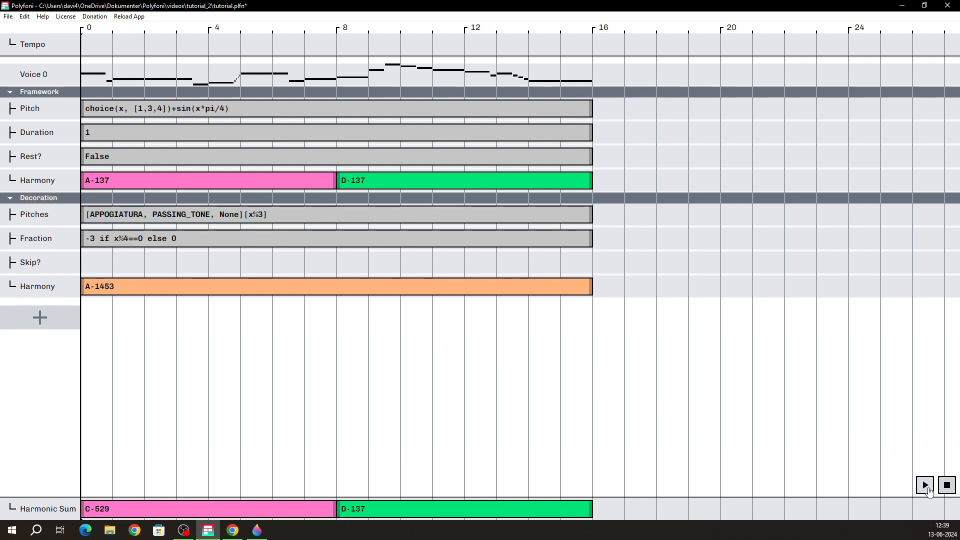
{"action": "left_click", "coordinate": [917, 484]}
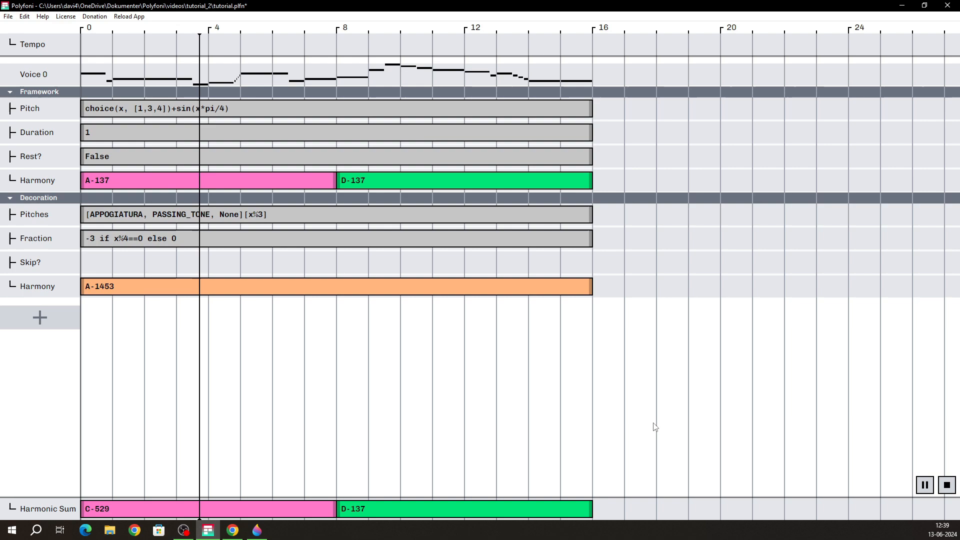
{"action": "key", "text": "space"}
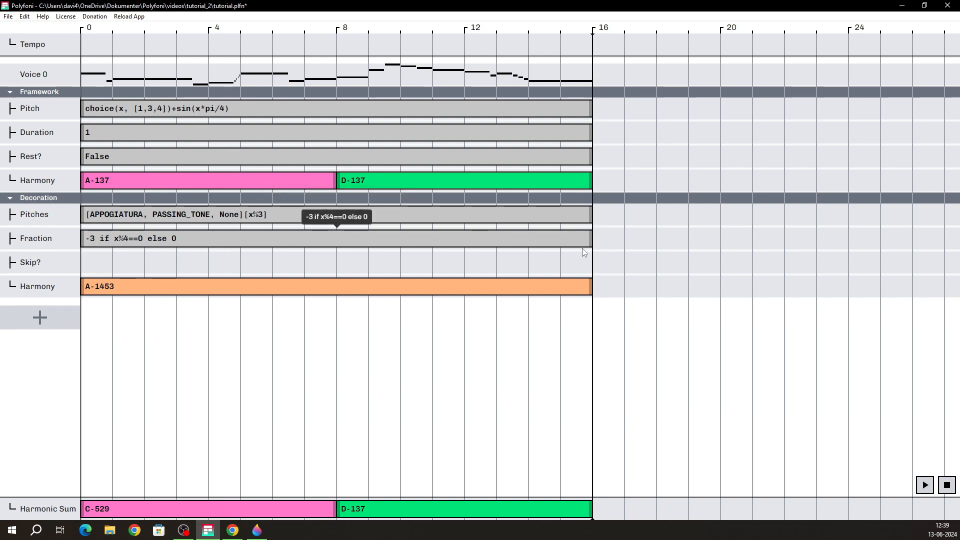
Create a second Decoration Fraction item over beats 8 to 16 and set its value to 2.
{"action": "left_click", "coordinate": [383, 250]}
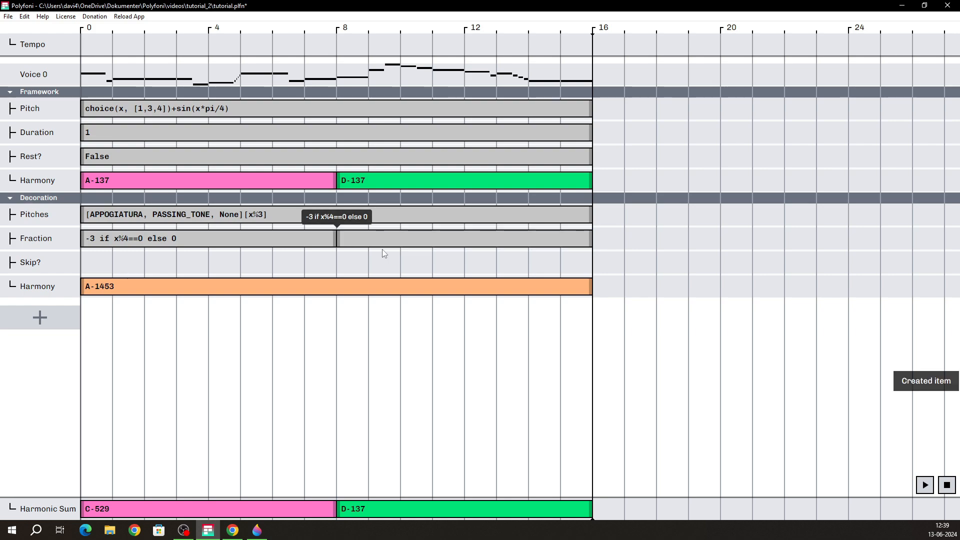
{"action": "left_click", "coordinate": [391, 249]}
{"action": "type", "text": "2"}
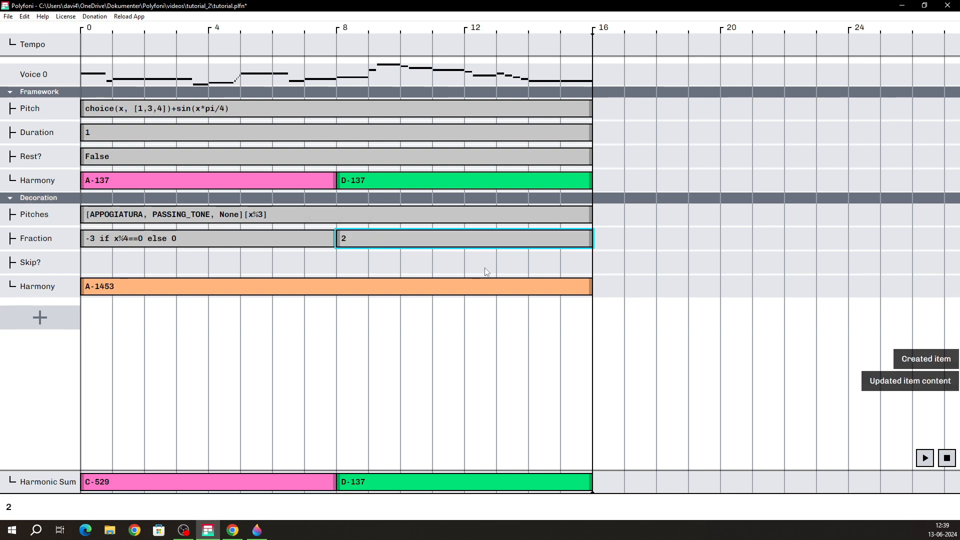
{"action": "left_click", "coordinate": [343, 253]}
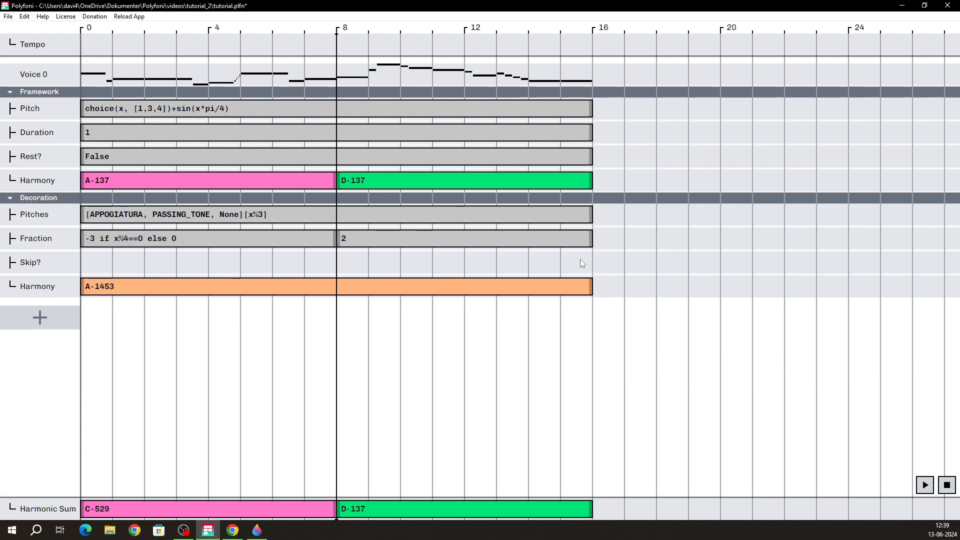
Mark the range from beat 0 to 16 in the empty Skip? row and inspect the Voice 0 note at beat 4.
{"action": "left_click_drag", "start_coordinate": [580, 259], "coordinate": [83, 255]}
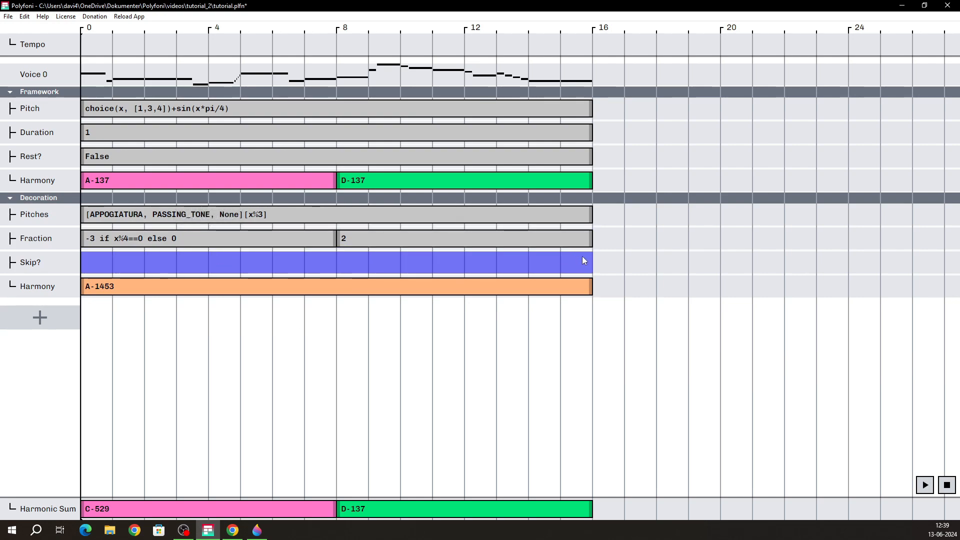
{"action": "left_click_drag", "start_coordinate": [584, 260], "coordinate": [104, 260]}
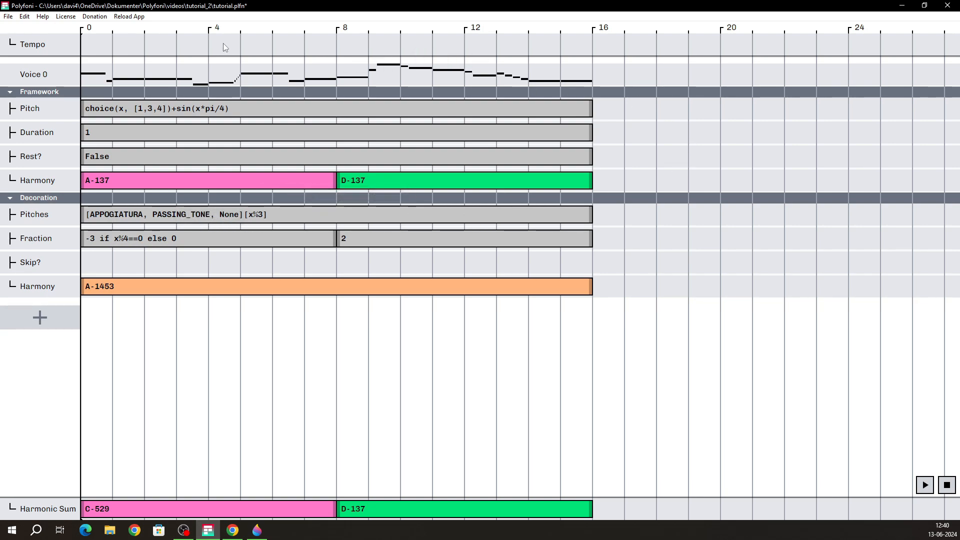
{"action": "mouse_move", "coordinate": [236, 83]}
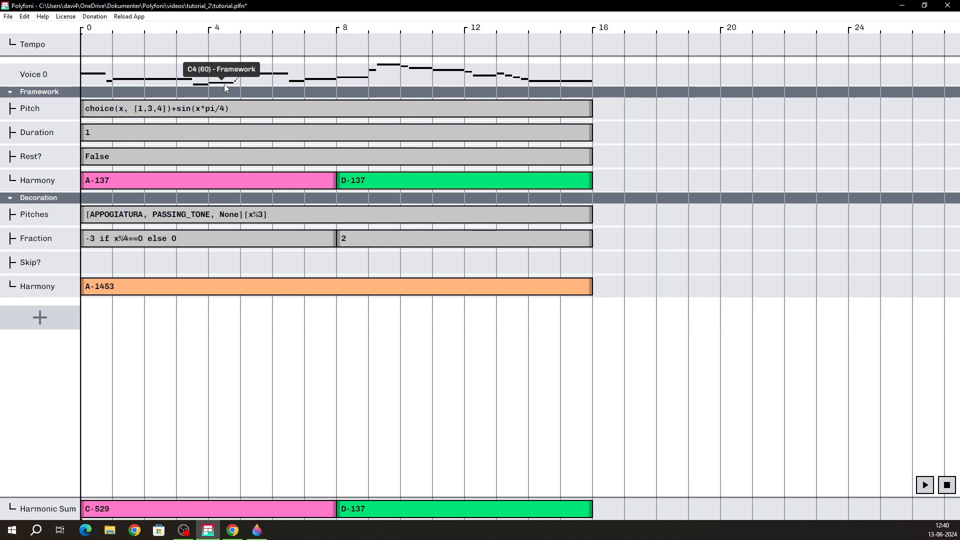
Set the Decoration Pitches expression to PASSING_TONE and replace both Fraction items with one empty item spanning beats 0 to 16.
{"action": "left_click", "coordinate": [195, 214]}
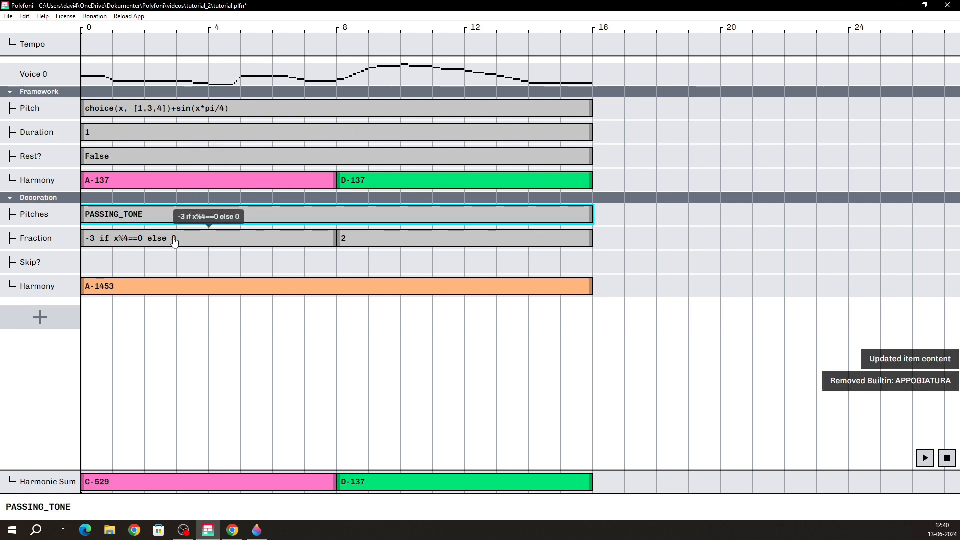
{"action": "left_click", "coordinate": [578, 256]}
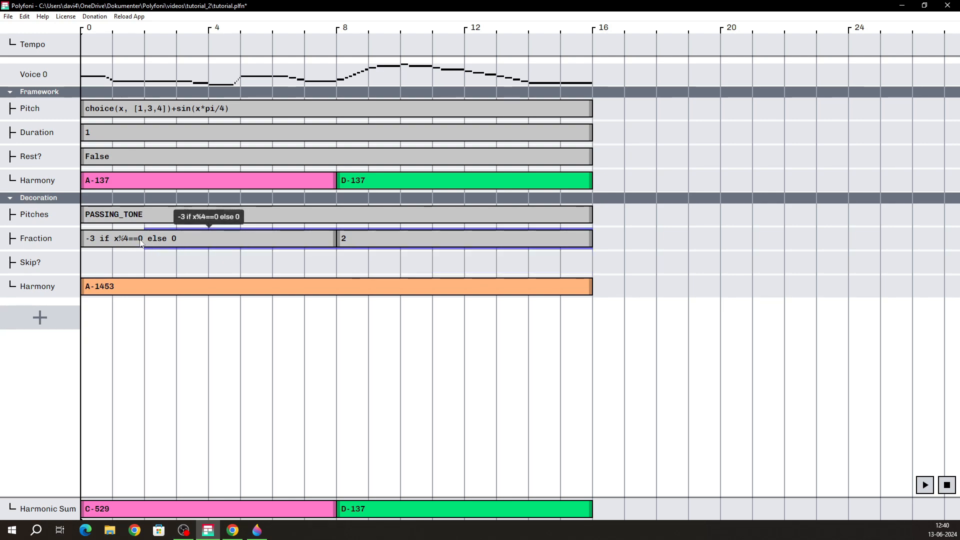
{"action": "double_click", "coordinate": [127, 258]}
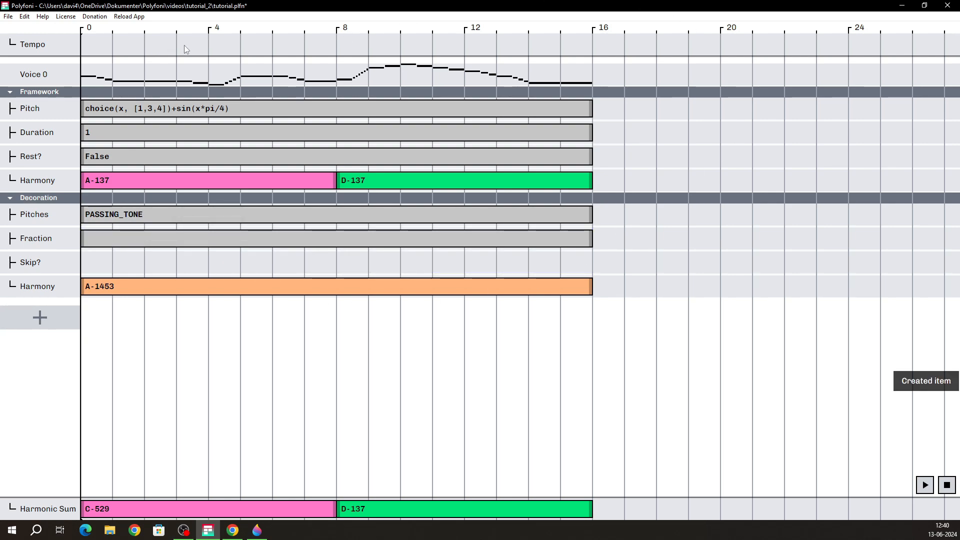
{"action": "mouse_move", "coordinate": [108, 82]}
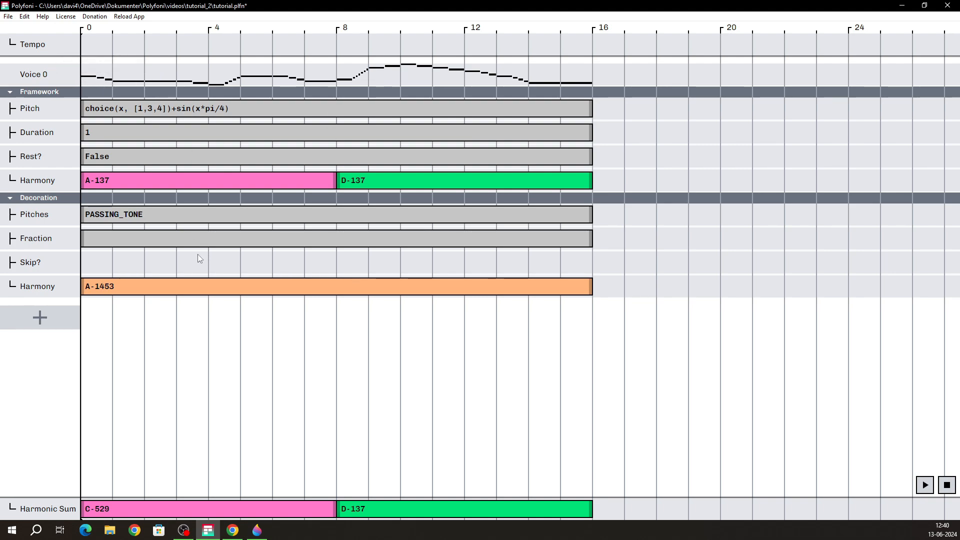
Set the Decoration Fraction expression to ceil(abs(prev_degree-next_degree))-2 and deselect the item.
{"action": "left_click", "coordinate": [137, 244]}
{"action": "type", "text": "cei"}
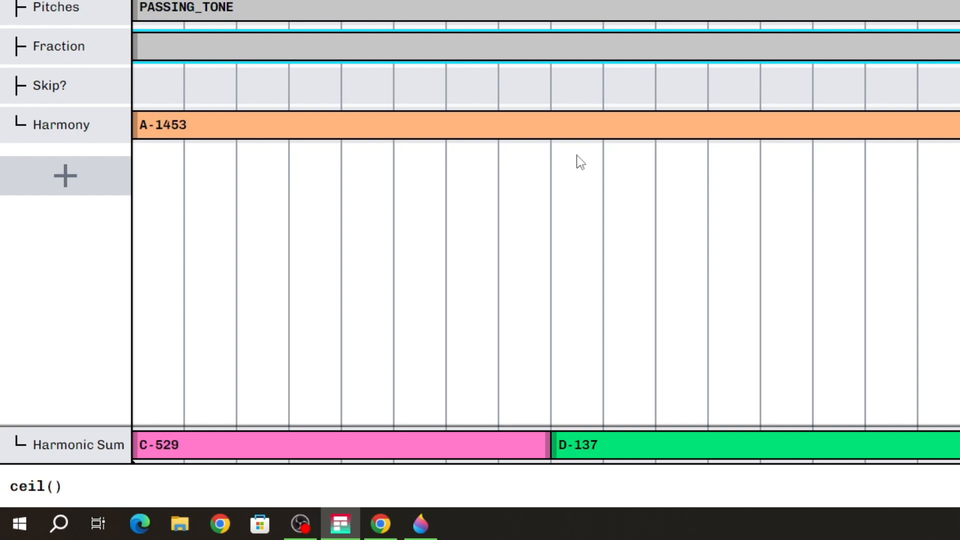
{"action": "type", "text": "l(abs("}
{"action": "type", "text": "prev"}
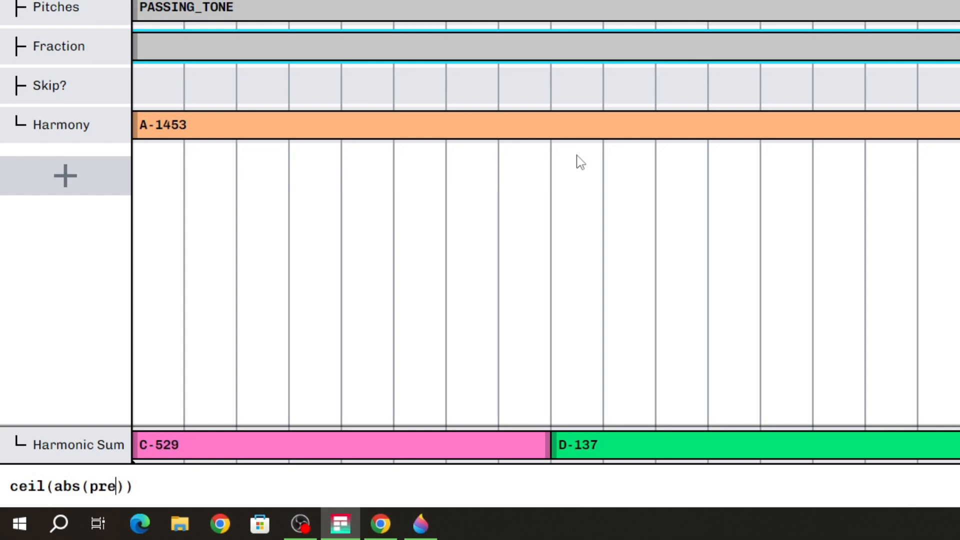
{"action": "type", "text": "_degree-"}
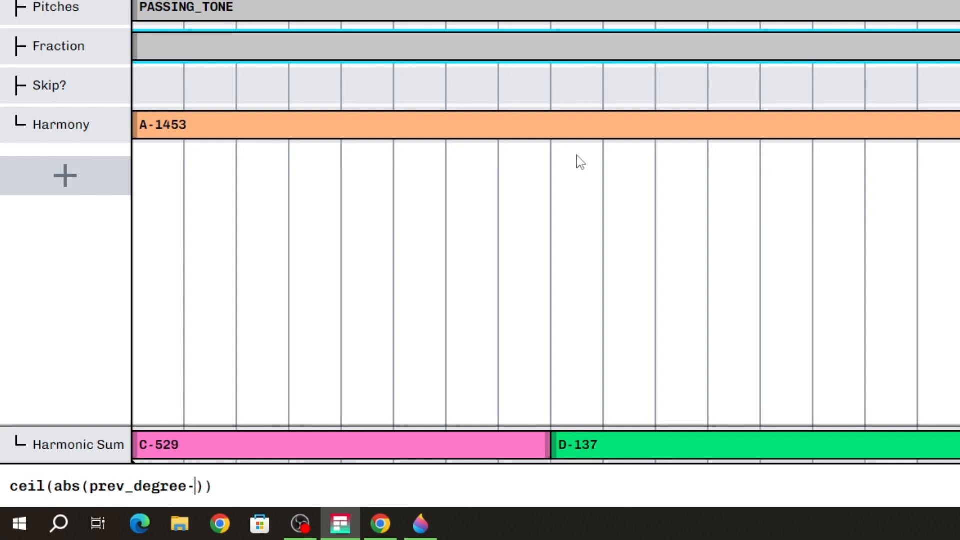
{"action": "type", "text": "next_degree"}
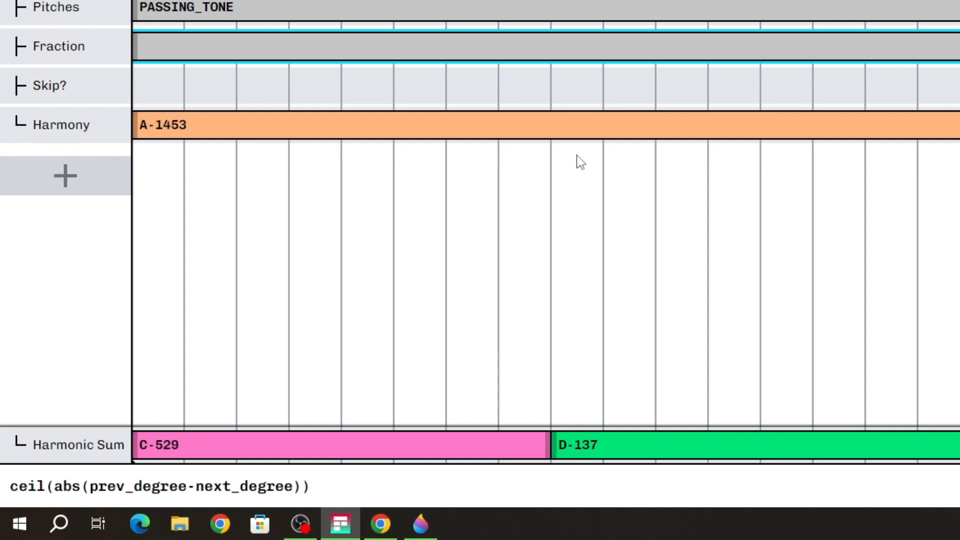
{"action": "type", "text": "))-2"}
{"action": "key", "text": "Return"}
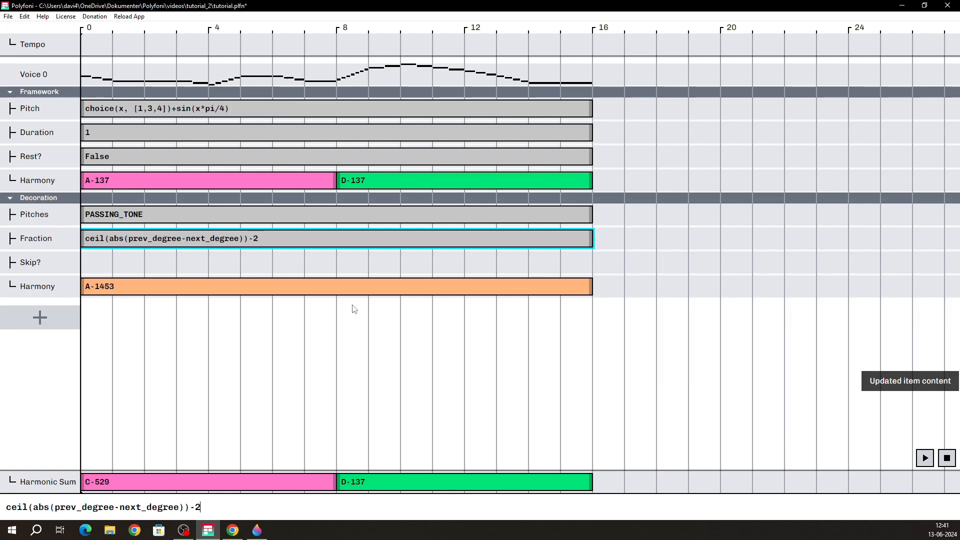
{"action": "left_click", "coordinate": [112, 335]}
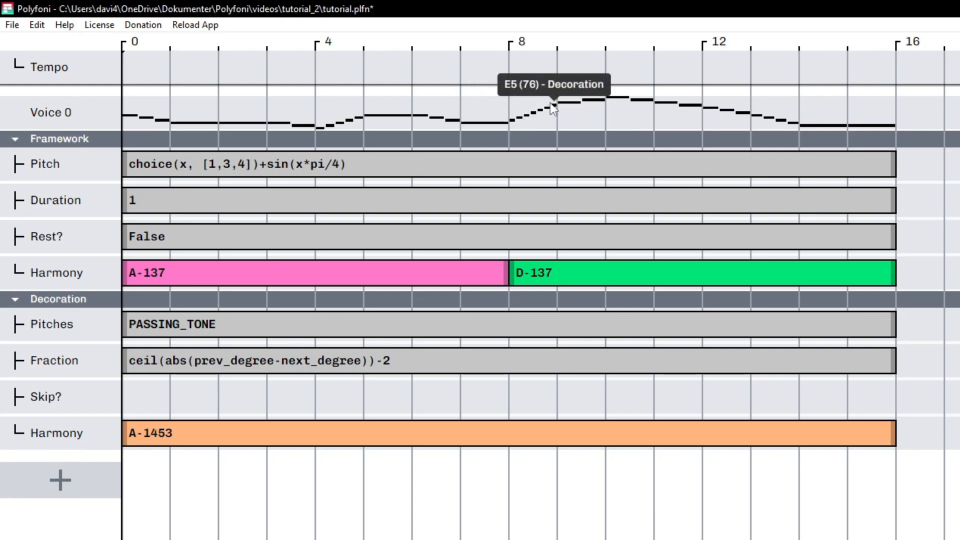
Inspect the Voice 0 decoration notes and the first Harmonic Sum chord, and mark Voice 0 from beat 0 to 4.
{"action": "left_click", "coordinate": [508, 131]}
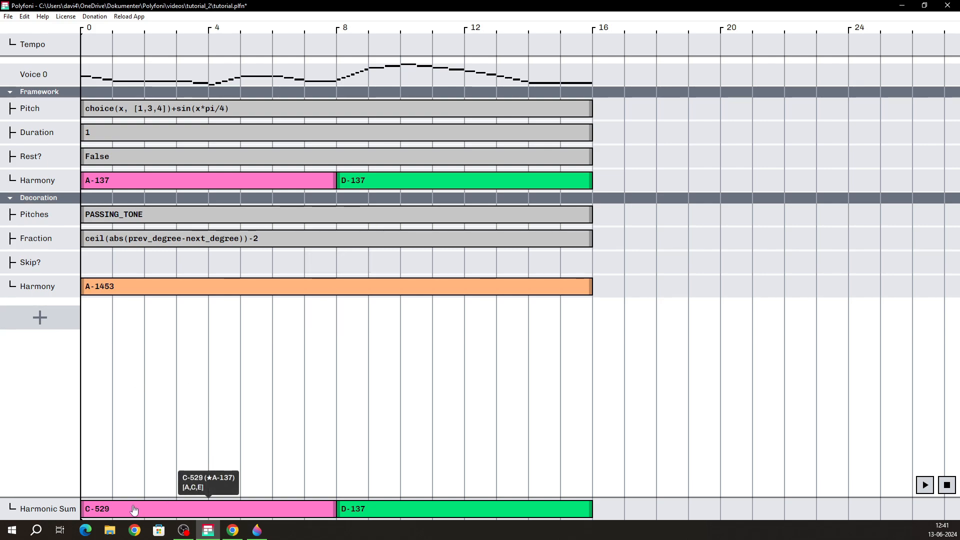
{"action": "mouse_move", "coordinate": [133, 515]}
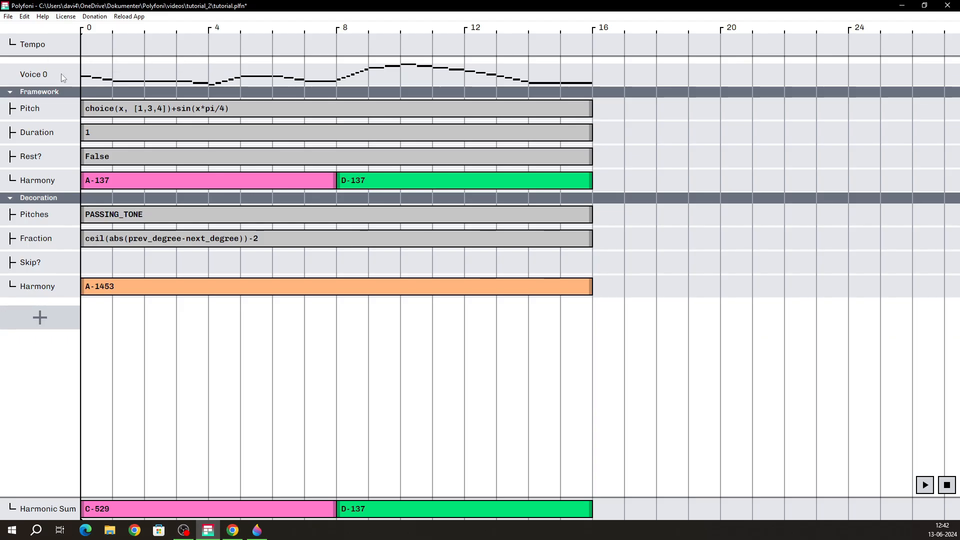
{"action": "mouse_move", "coordinate": [93, 77]}
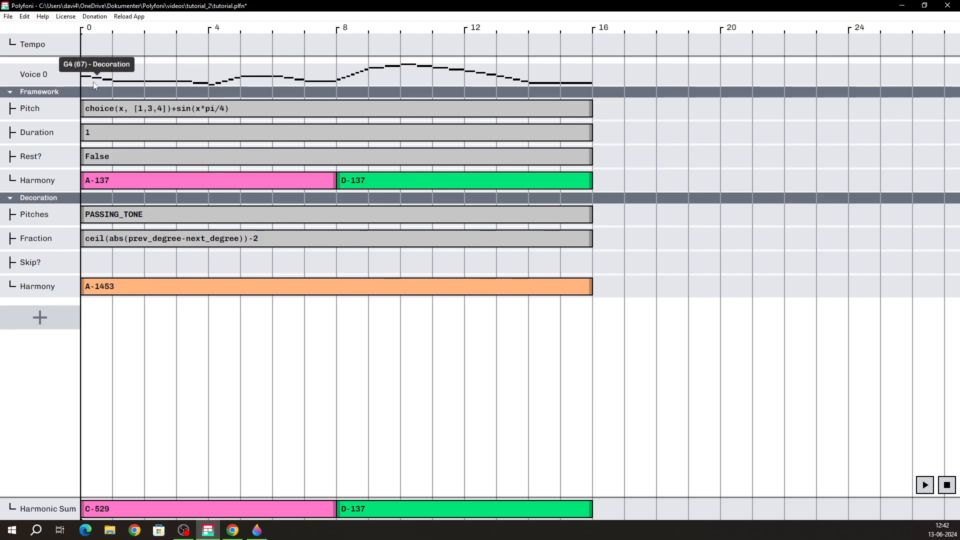
{"action": "left_click_drag", "start_coordinate": [93, 82], "coordinate": [208, 76]}
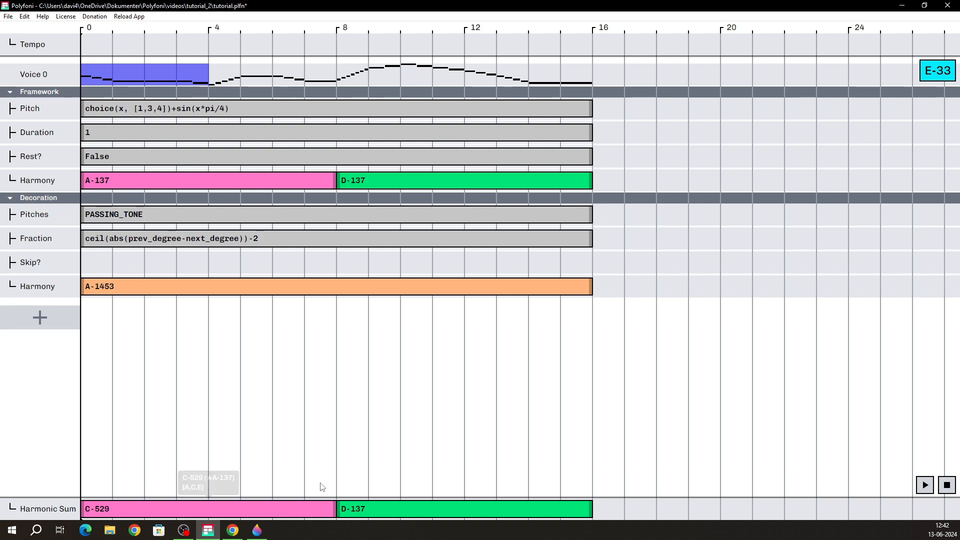
{"action": "left_click", "coordinate": [171, 220]}
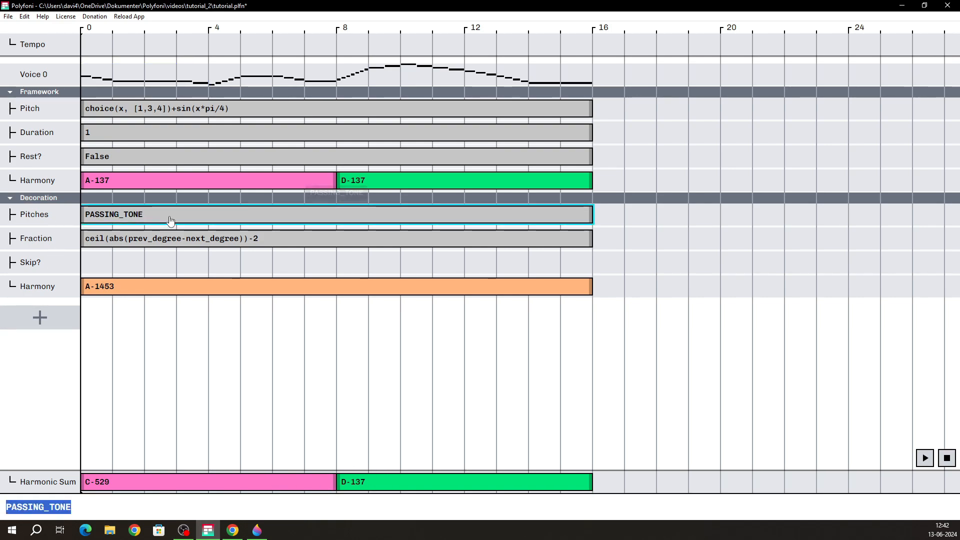
{"action": "type", "text": "prev_"}
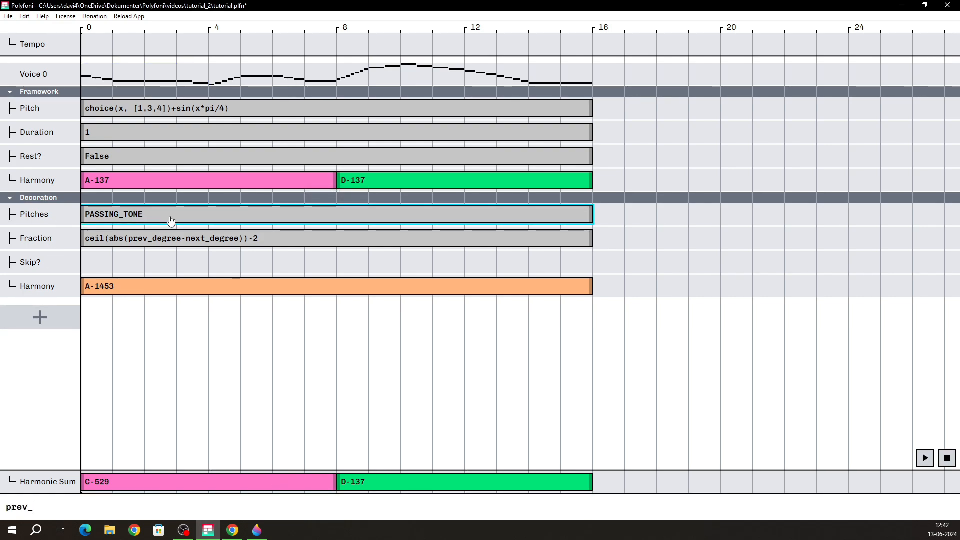
{"action": "type", "text": "degree"}
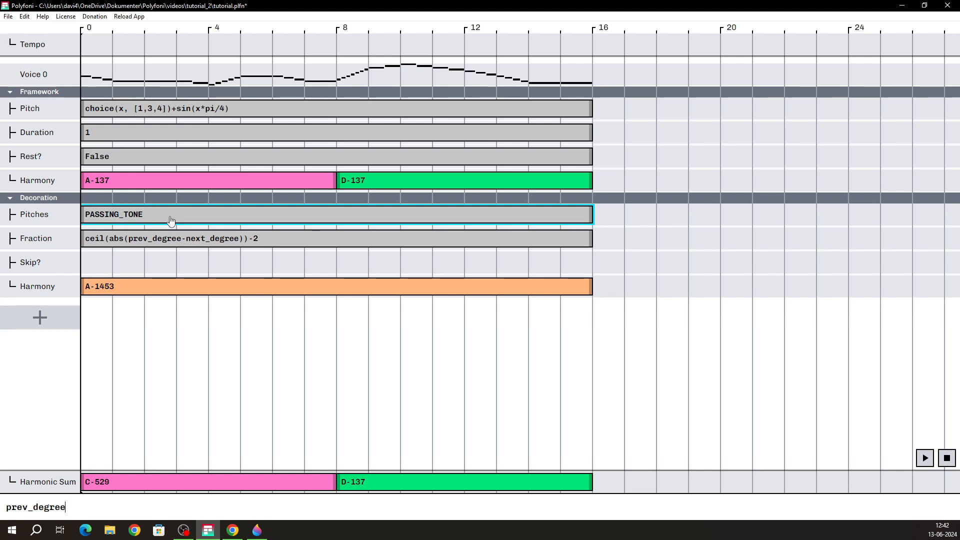
{"action": "key", "text": "BackSpace"}
{"action": "key", "text": "BackSpace"}
{"action": "key", "text": "BackSpace"}
{"action": "key", "text": "BackSpace"}
{"action": "key", "text": "BackSpace"}
{"action": "key", "text": "BackSpace"}
{"action": "key", "text": "BackSpace"}
{"action": "key", "text": "BackSpace"}
{"action": "key", "text": "BackSpace"}
{"action": "key", "text": "BackSpace"}
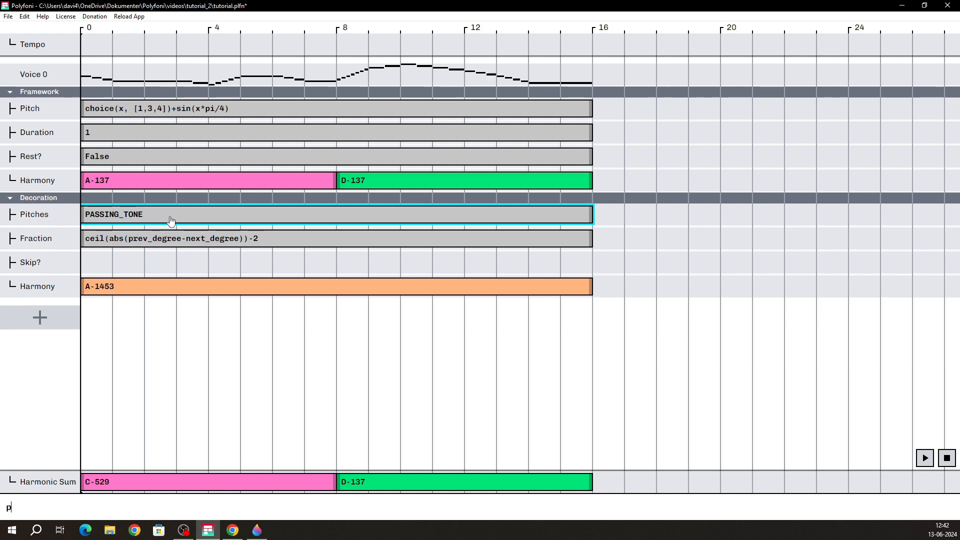
Switch to the Polyfoni user manual in Chrome, highlight the Pitches track builtins, then return to Polyfoni and deselect the Pitches item.
{"action": "left_click", "coordinate": [238, 536]}
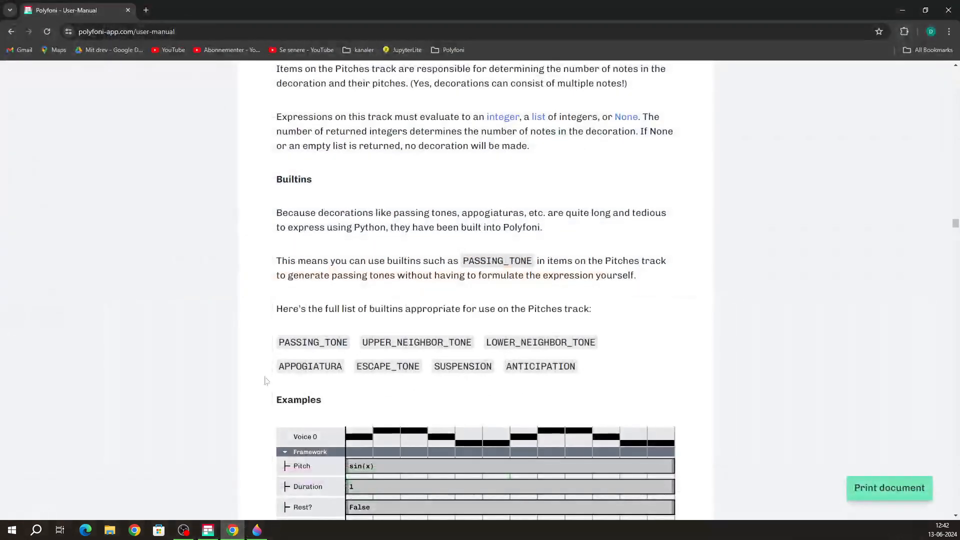
{"action": "scroll", "coordinate": [268, 381], "scroll_direction": "down", "scroll_amount": 1}
{"action": "left_click_drag", "start_coordinate": [272, 292], "coordinate": [582, 315]}
{"action": "left_click", "coordinate": [583, 316]}
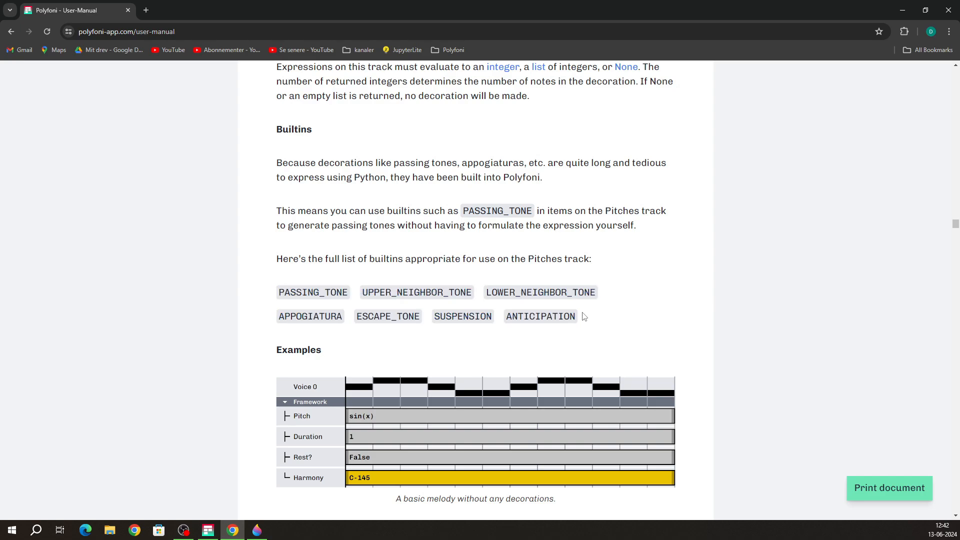
{"action": "scroll", "coordinate": [583, 316], "scroll_direction": "down", "scroll_amount": 1}
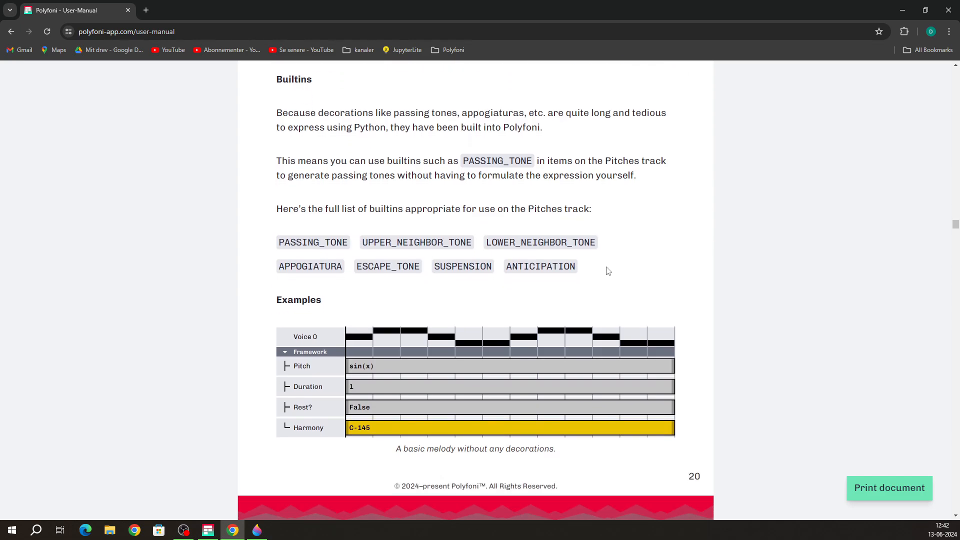
{"action": "left_click_drag", "start_coordinate": [279, 260], "coordinate": [592, 272]}
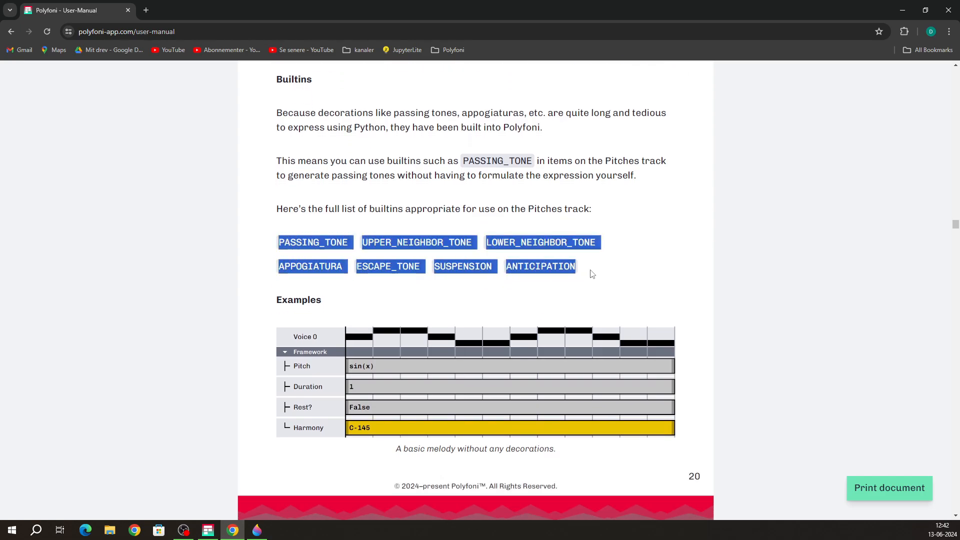
{"action": "left_click", "coordinate": [591, 272]}
{"action": "key", "text": "alt+Tab"}
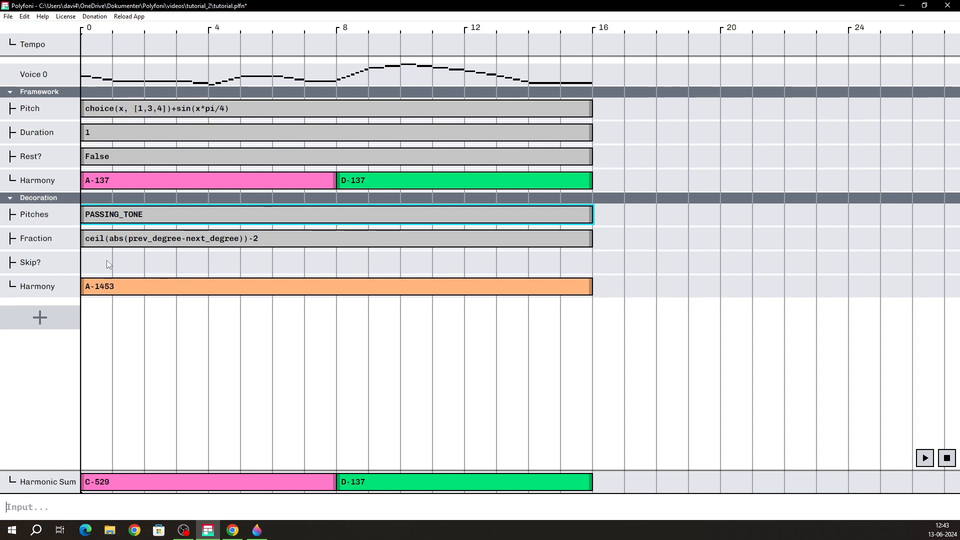
{"action": "left_click", "coordinate": [84, 267]}
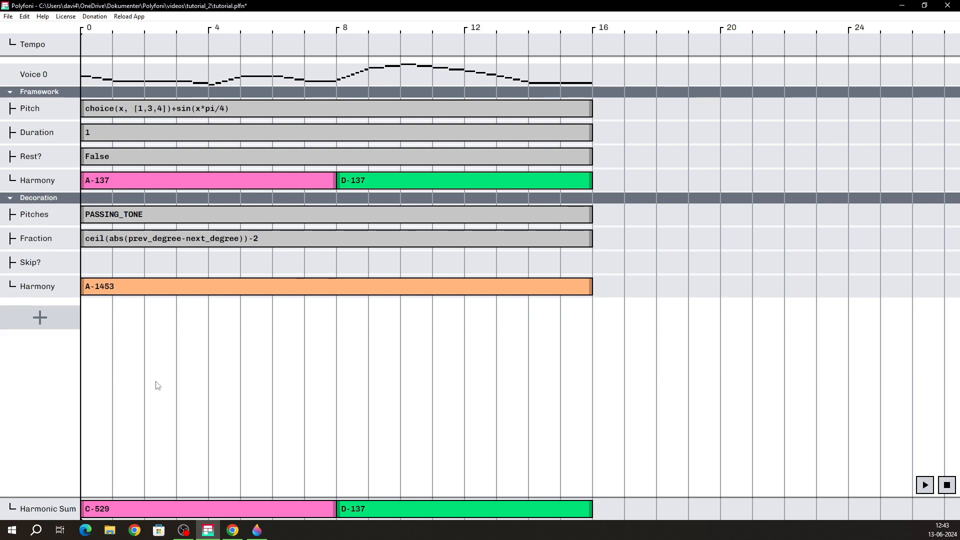